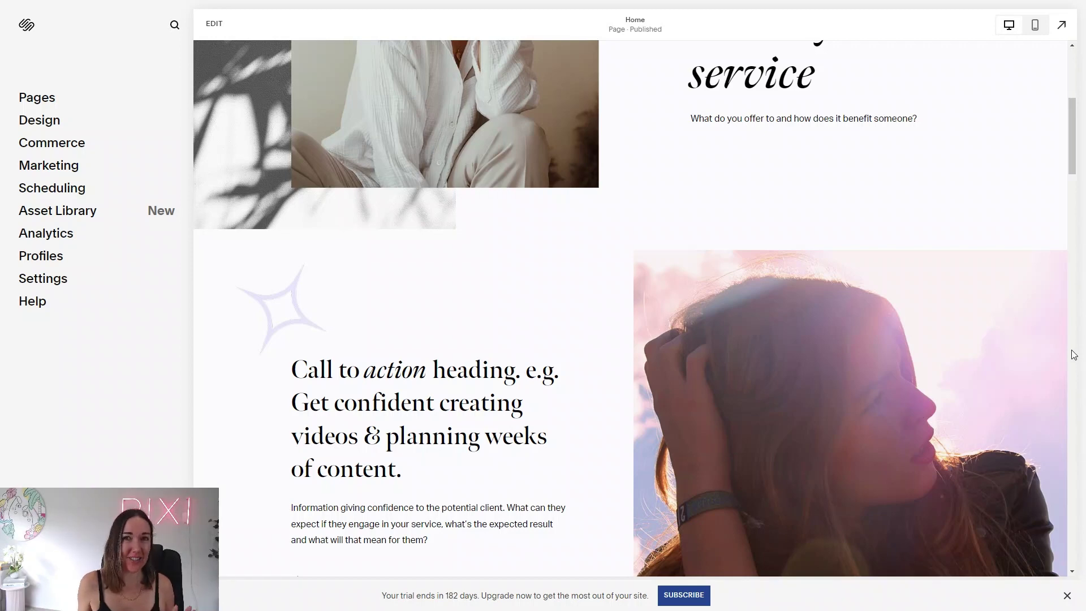
Step: Scroll the Home page to the 'What makes you unique?' about section and exit full screen
{"action": "scroll", "coordinate": [621, 313], "scroll_direction": "up", "scroll_amount": 5}
{"action": "scroll", "coordinate": [620, 319], "scroll_direction": "down", "scroll_amount": 9}
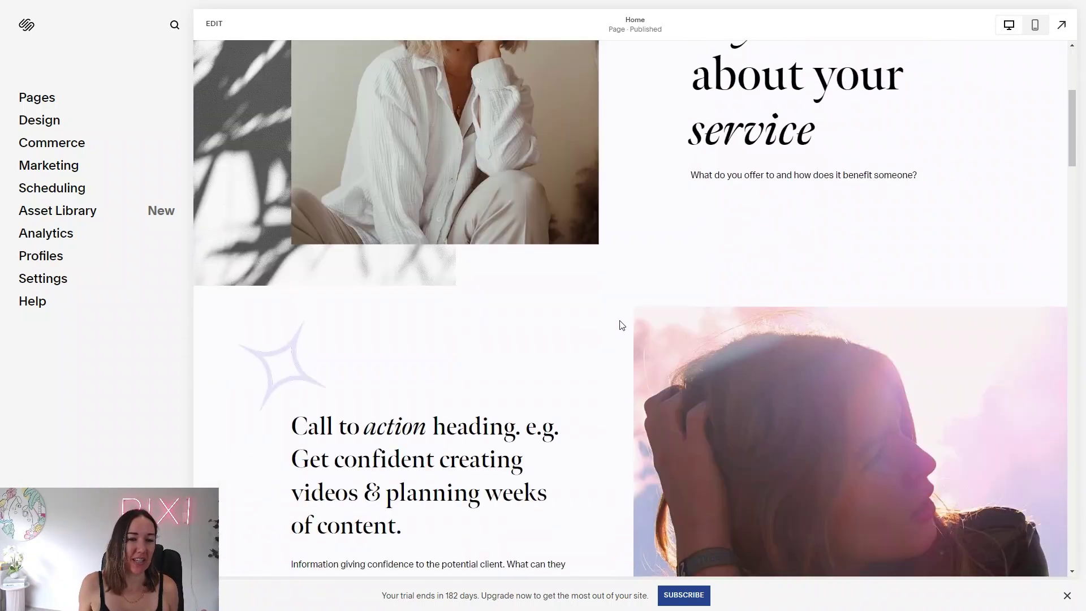
{"action": "scroll", "coordinate": [620, 323], "scroll_direction": "down", "scroll_amount": 8}
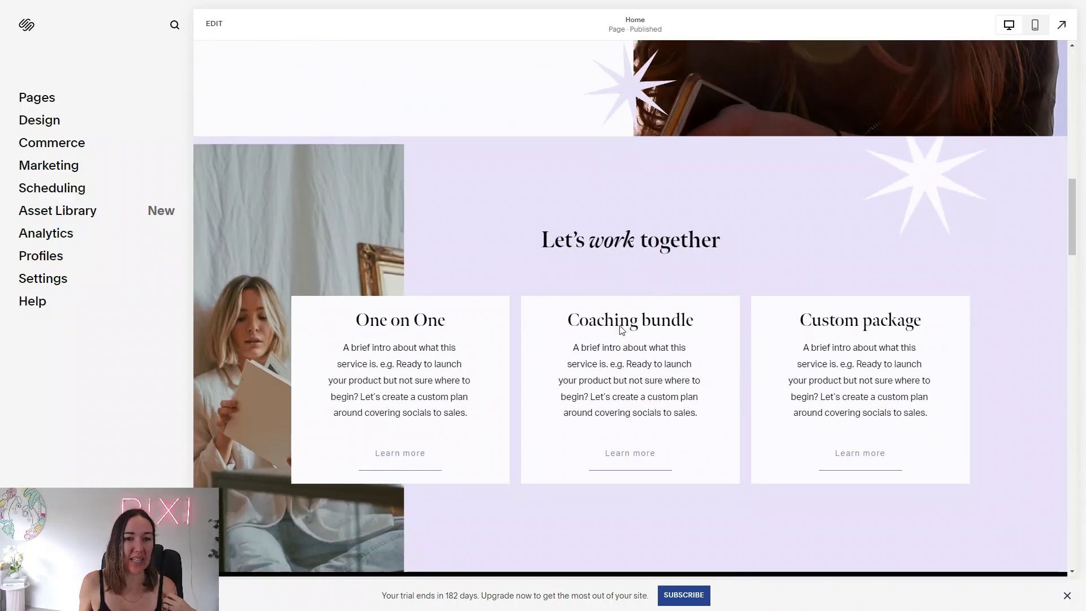
{"action": "scroll", "coordinate": [621, 328], "scroll_direction": "down", "scroll_amount": 5}
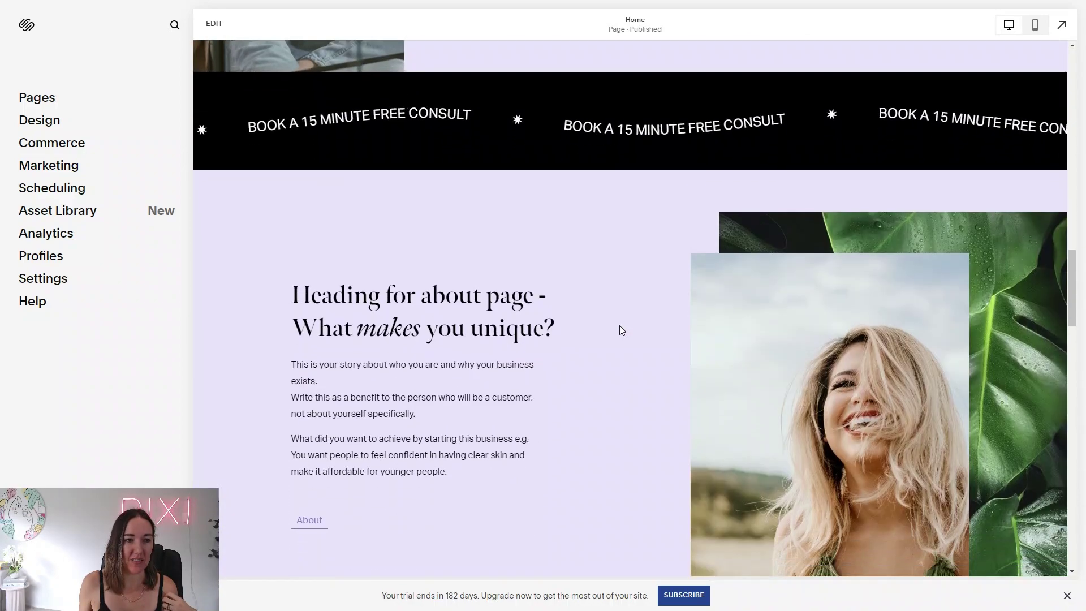
{"action": "scroll", "coordinate": [622, 330], "scroll_direction": "down", "scroll_amount": 1}
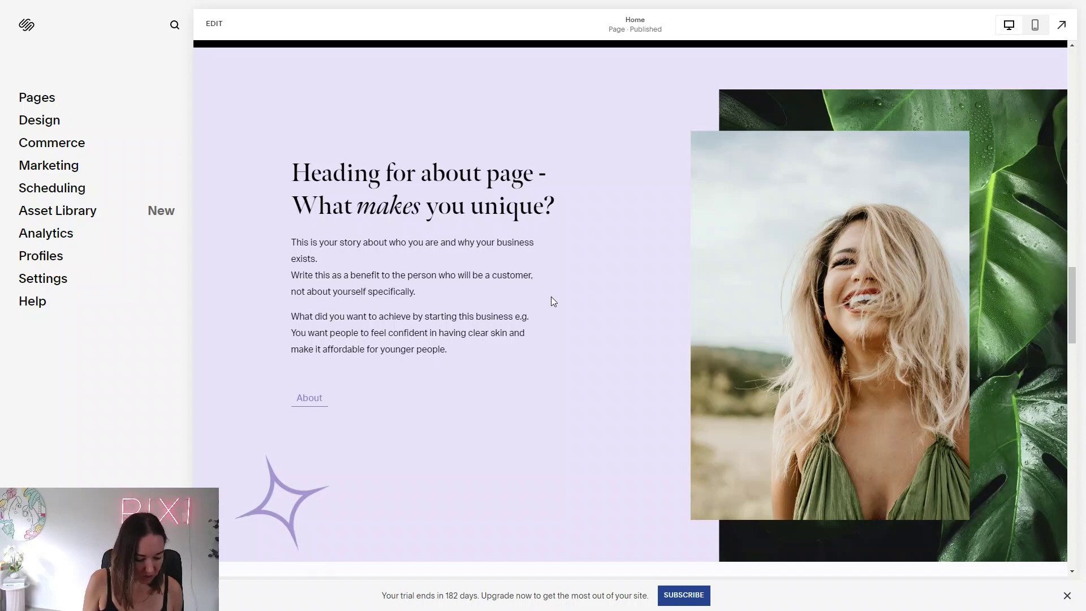
{"action": "key", "text": "F11"}
Step: Download the orange flower-field video from the Pexels search results and return to Squarespace
{"action": "left_click", "coordinate": [187, 23]}
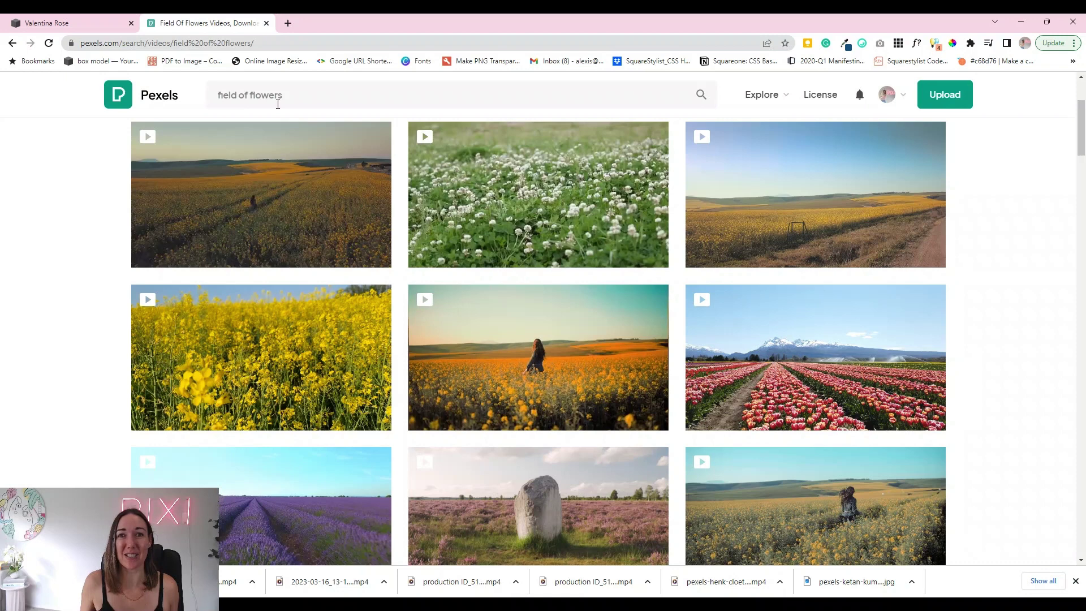
{"action": "mouse_move", "coordinate": [510, 355]}
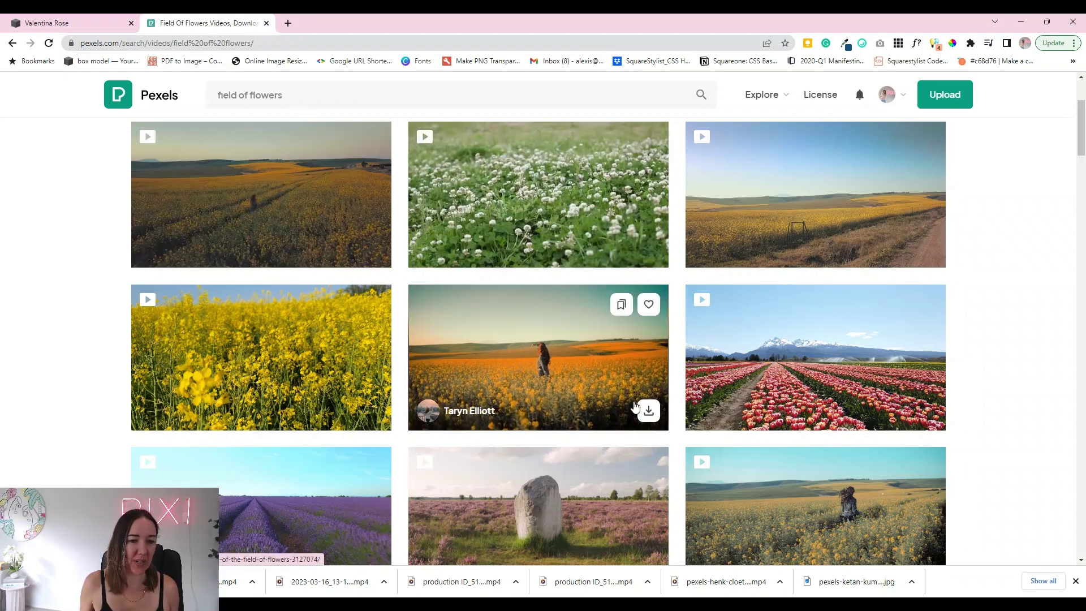
{"action": "left_click", "coordinate": [648, 412]}
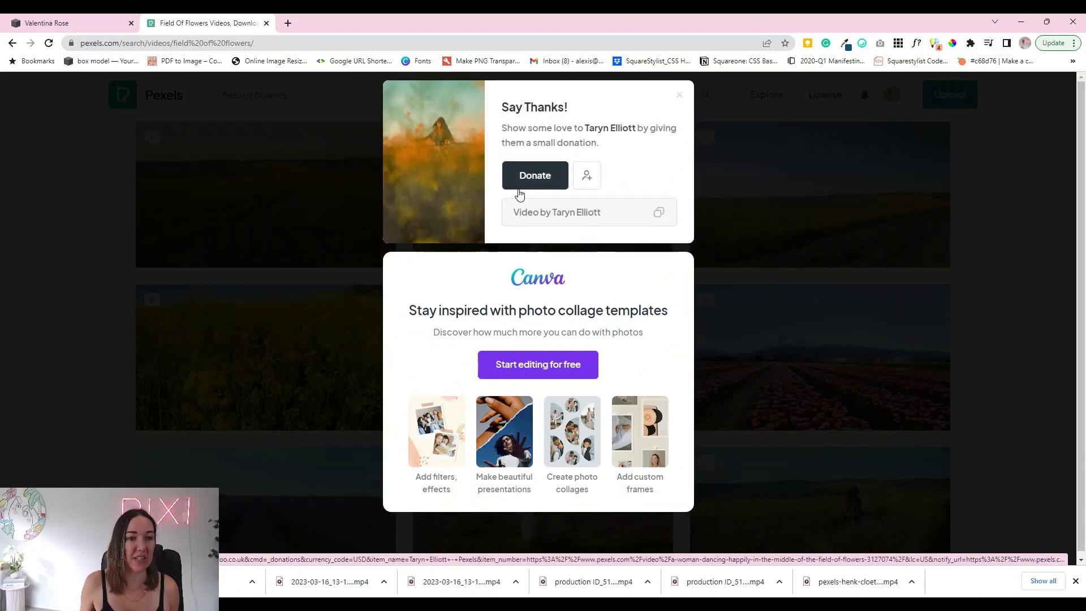
{"action": "key", "text": "ctrl+shift+Tab"}
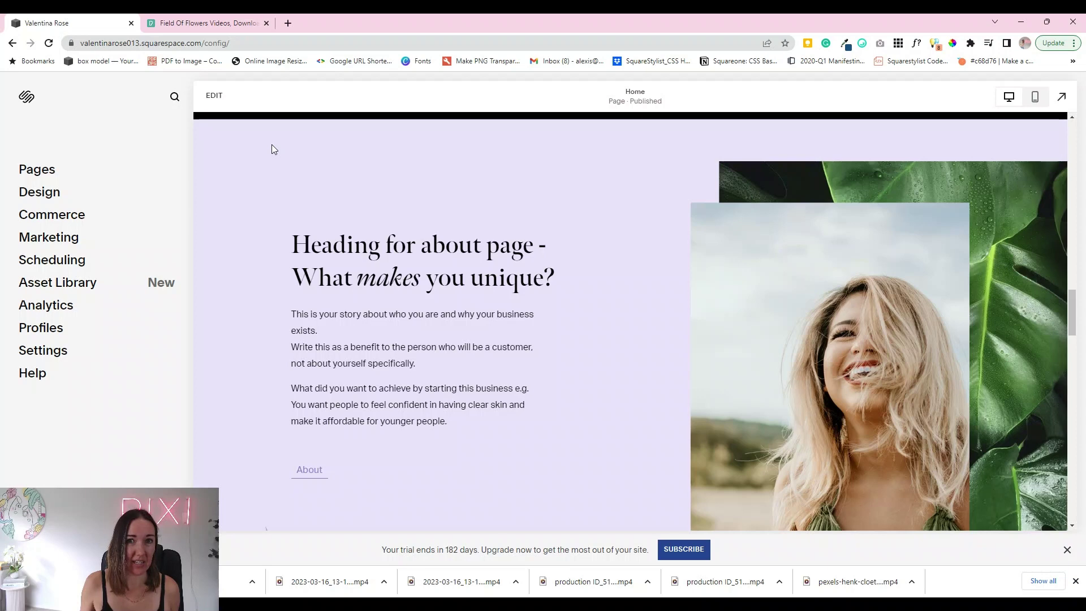
Step: In edit mode, delete the smiling woman's portrait image from the about section
{"action": "left_click", "coordinate": [213, 98]}
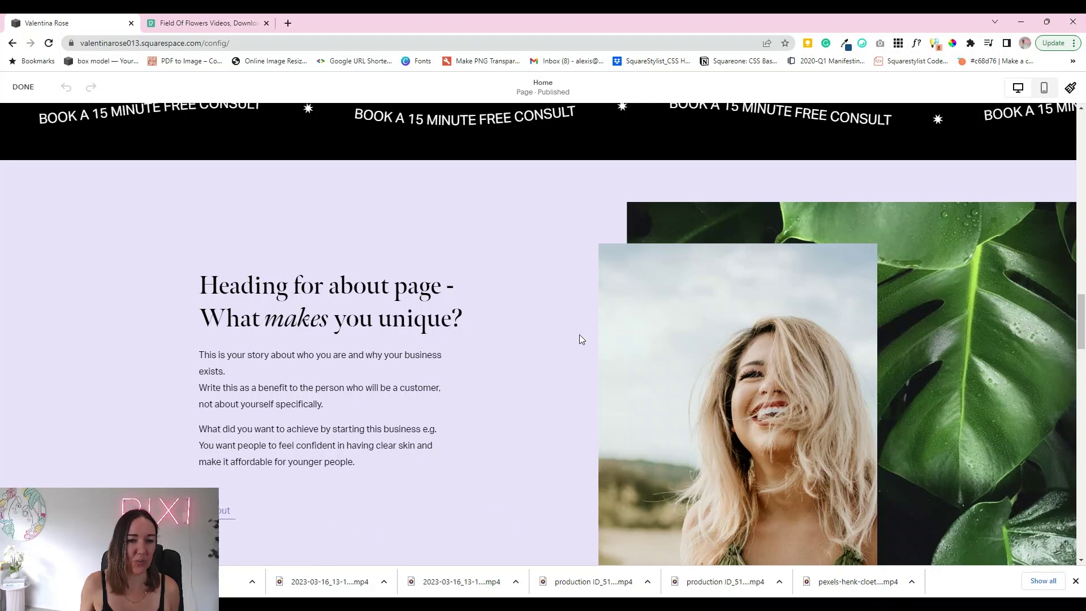
{"action": "left_click", "coordinate": [612, 340]}
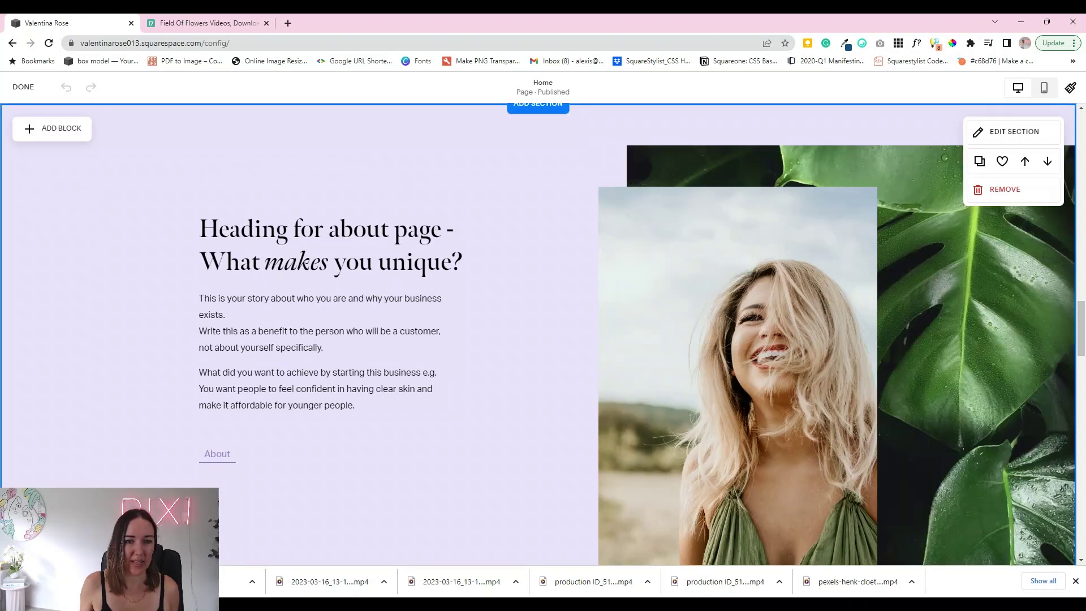
{"action": "left_click", "coordinate": [608, 331]}
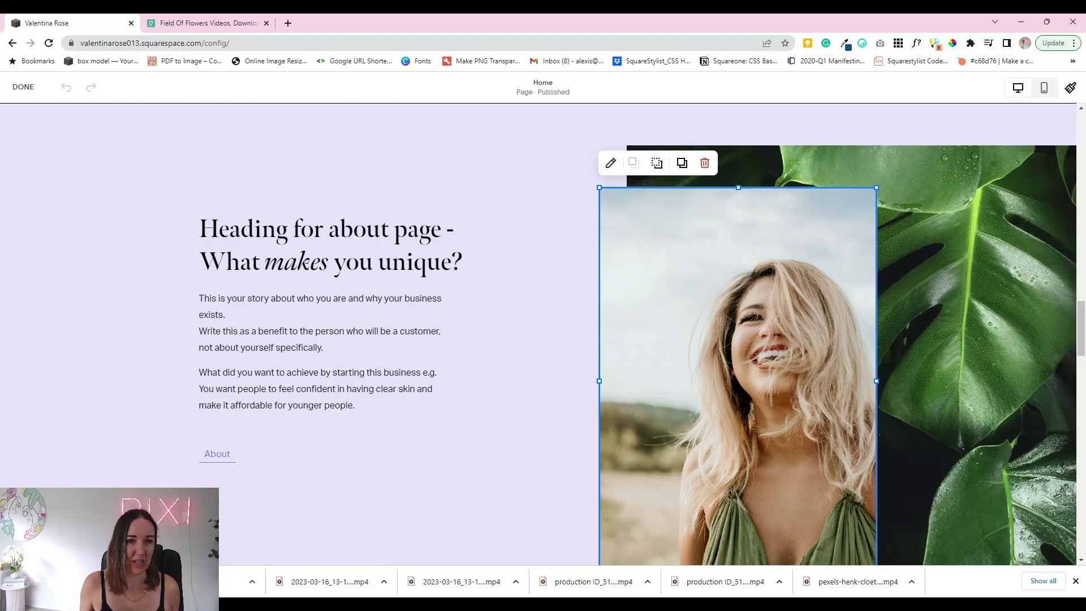
{"action": "left_click", "coordinate": [705, 164]}
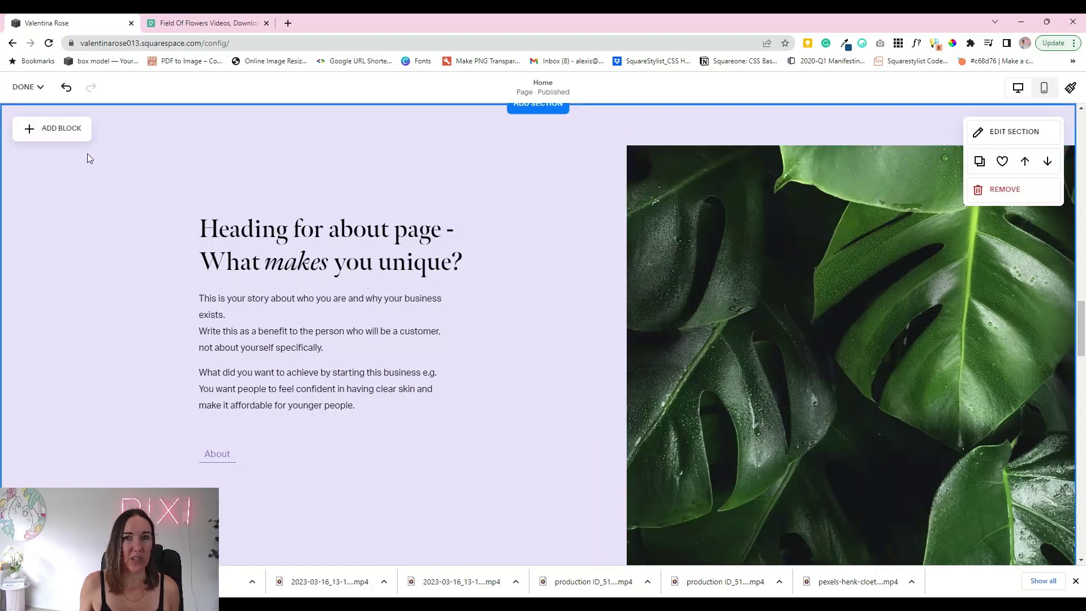
{"action": "left_click", "coordinate": [56, 130]}
Step: Add a Video block and drag it onto the monstera leaf image
{"action": "scroll", "coordinate": [170, 302], "scroll_direction": "down", "scroll_amount": 1}
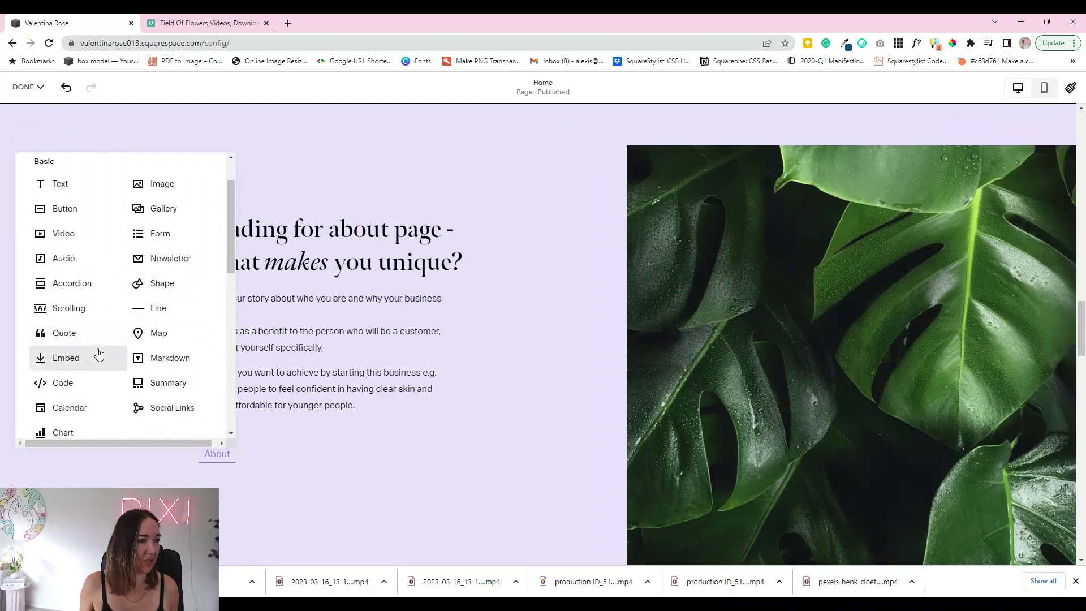
{"action": "left_click", "coordinate": [86, 240]}
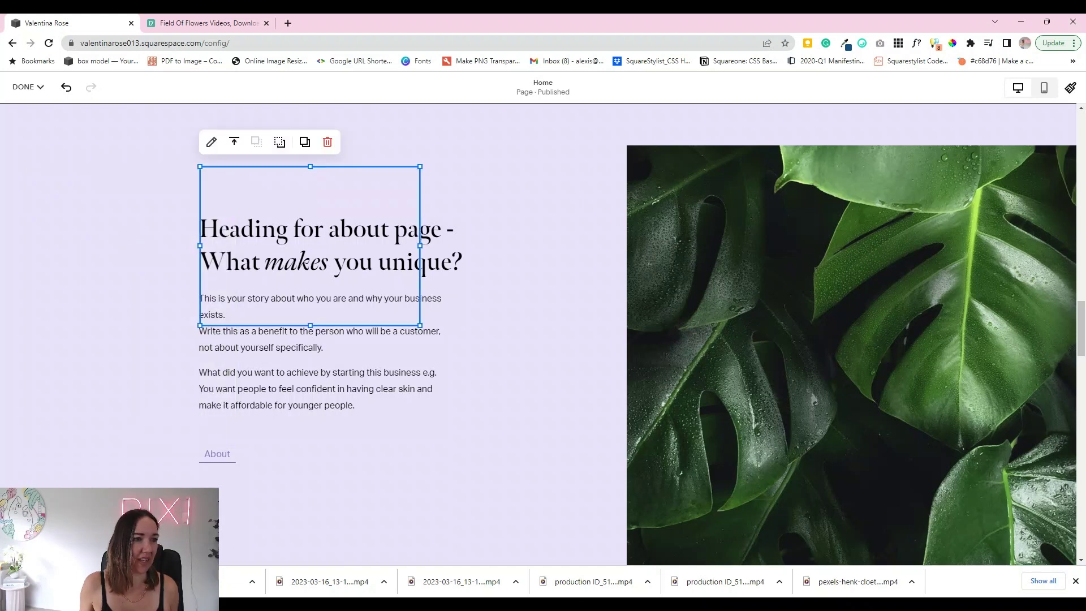
{"action": "left_click_drag", "start_coordinate": [371, 204], "coordinate": [602, 229]}
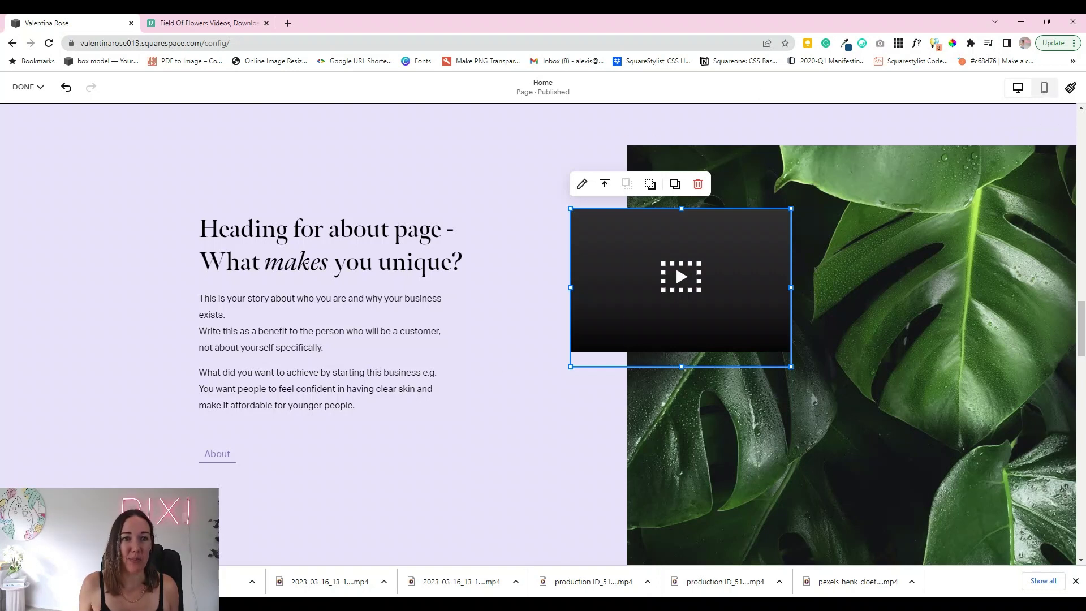
Step: Upload video (12).mp4 from Downloads into the video block
{"action": "left_click", "coordinate": [582, 184]}
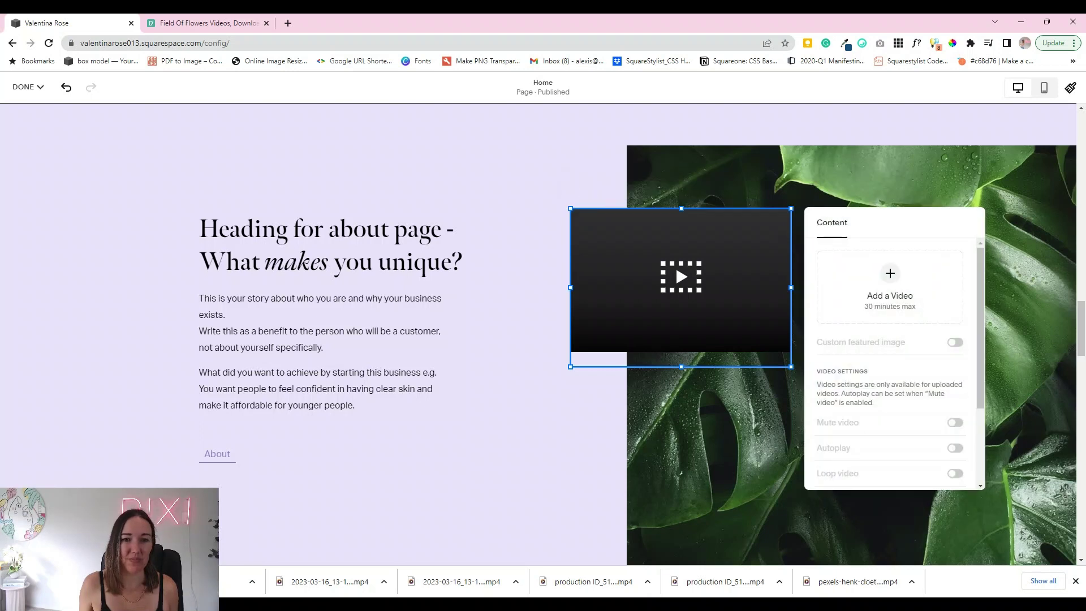
{"action": "left_click", "coordinate": [908, 283]}
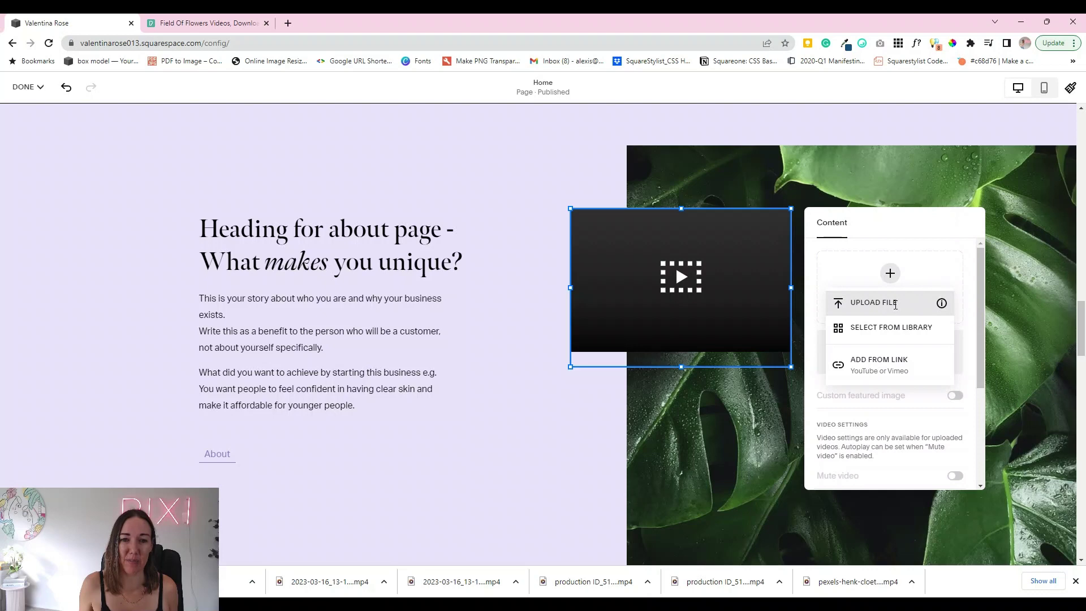
{"action": "left_click", "coordinate": [895, 303]}
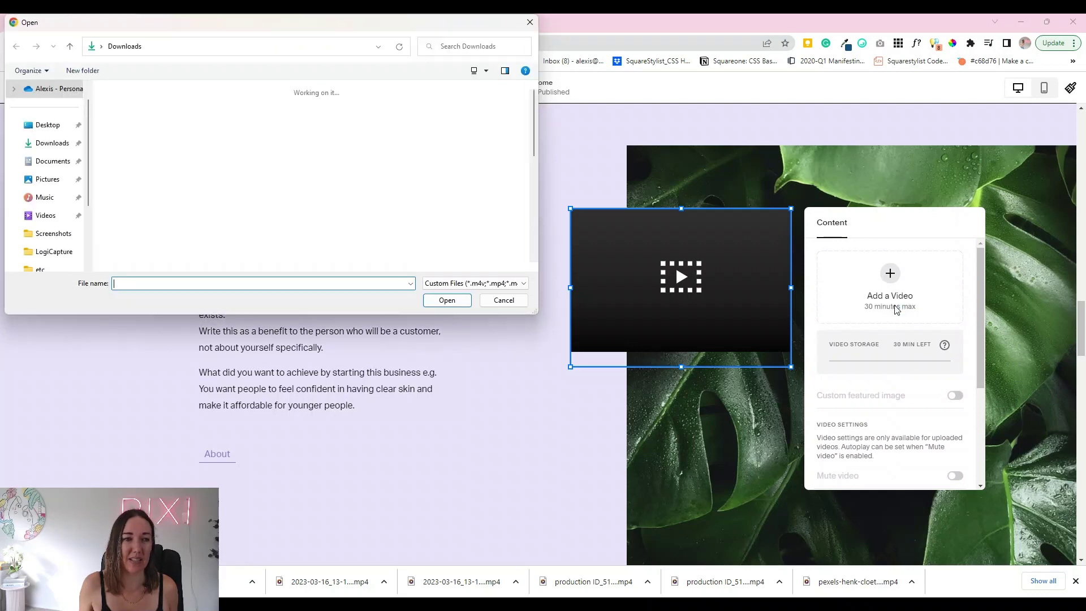
{"action": "left_click", "coordinate": [125, 124]}
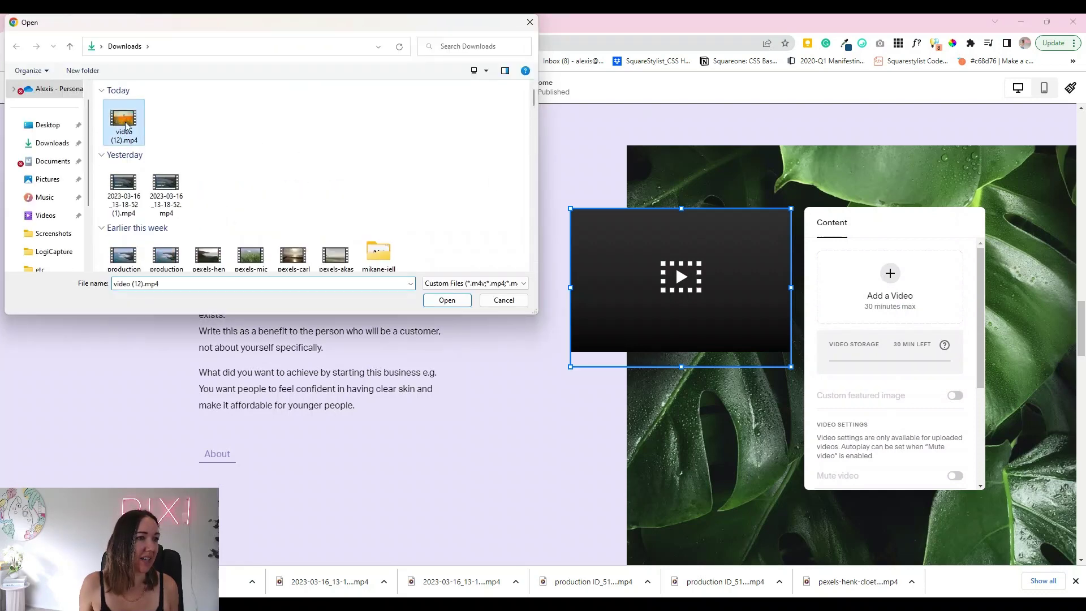
{"action": "left_click", "coordinate": [450, 302]}
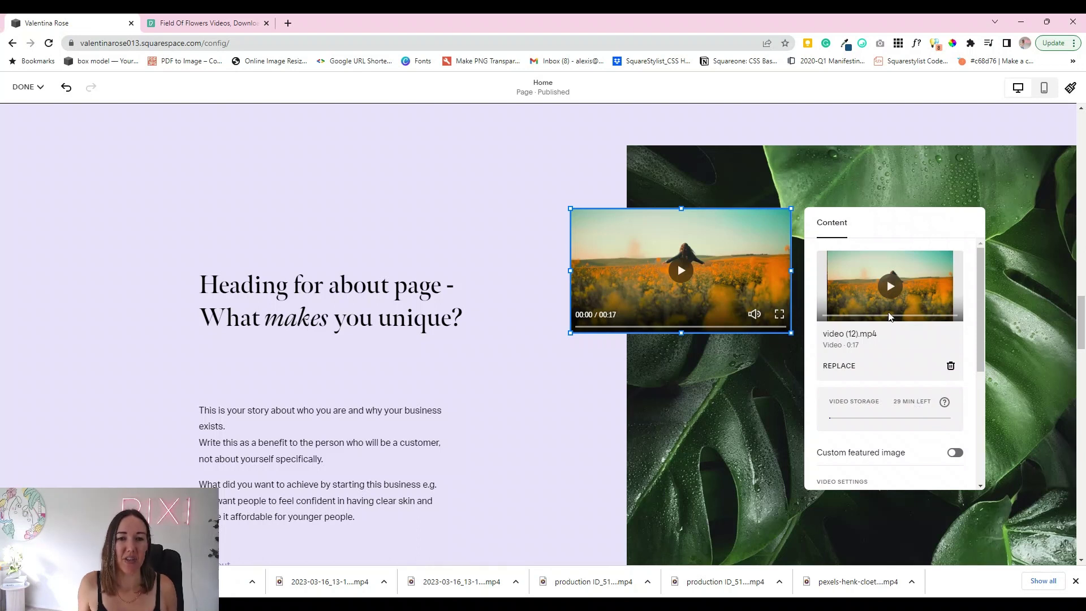
Step: Switch the custom featured image option on, then back off
{"action": "scroll", "coordinate": [934, 403], "scroll_direction": "down", "scroll_amount": 2}
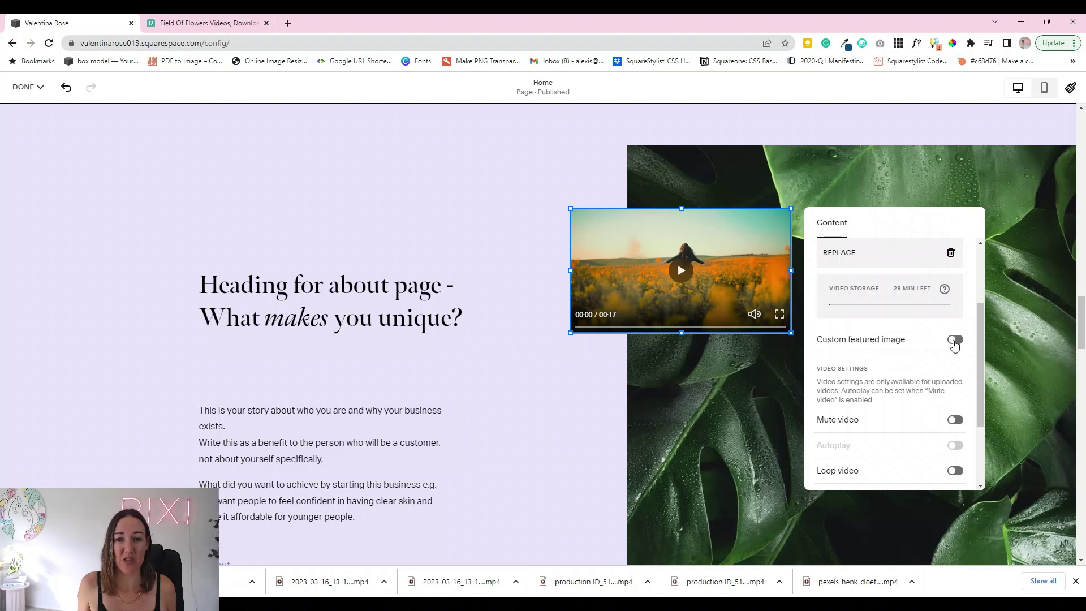
{"action": "left_click", "coordinate": [952, 341]}
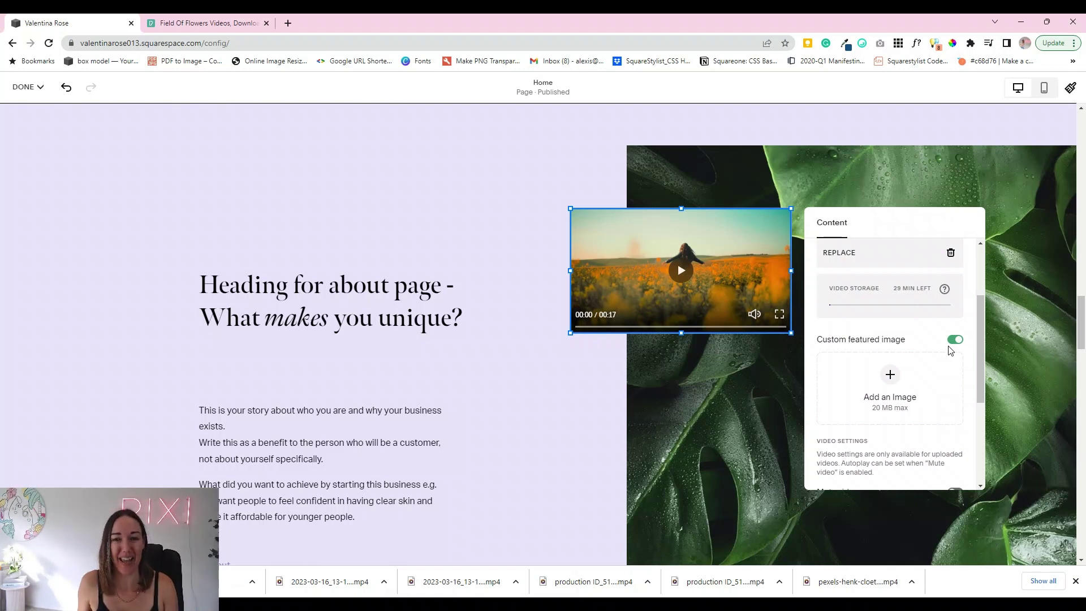
{"action": "left_click", "coordinate": [954, 342]}
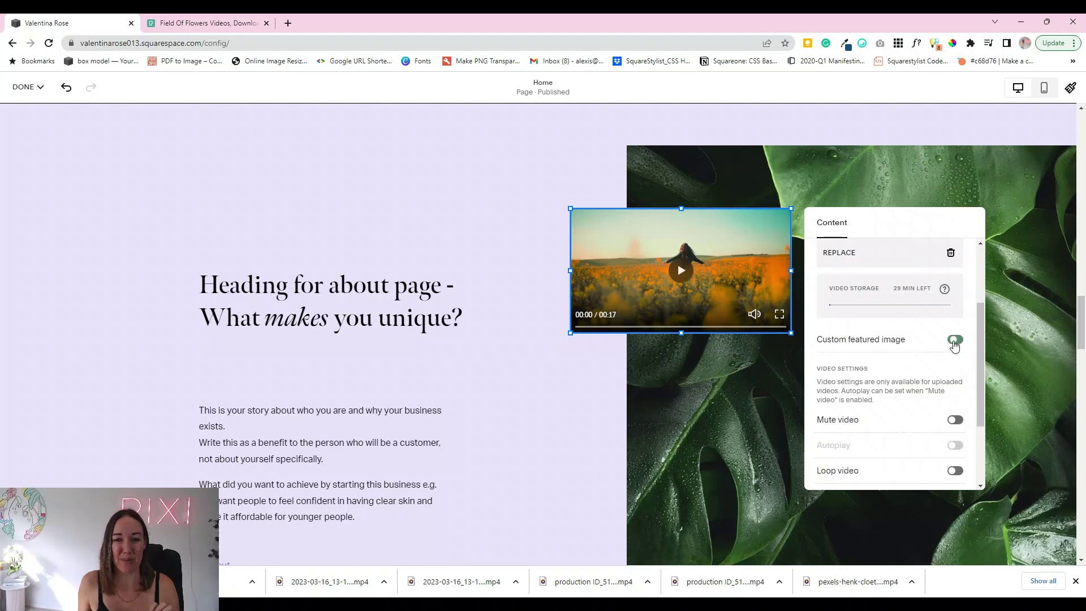
{"action": "scroll", "coordinate": [954, 349], "scroll_direction": "down", "scroll_amount": 3}
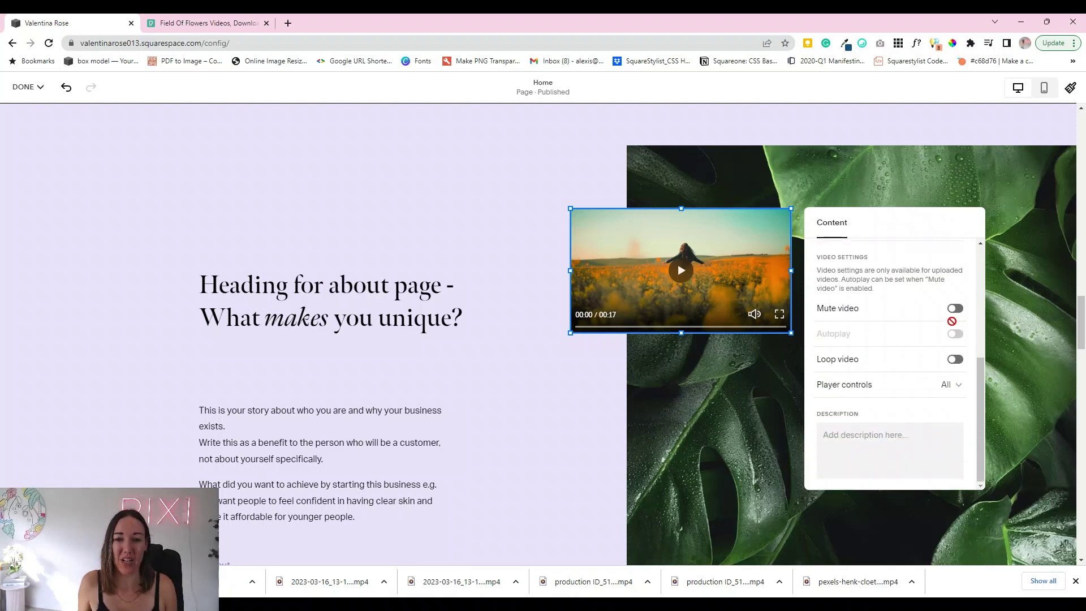
Step: Turn on Mute, Autoplay and Loop, and set Player controls to None
{"action": "left_click", "coordinate": [955, 310]}
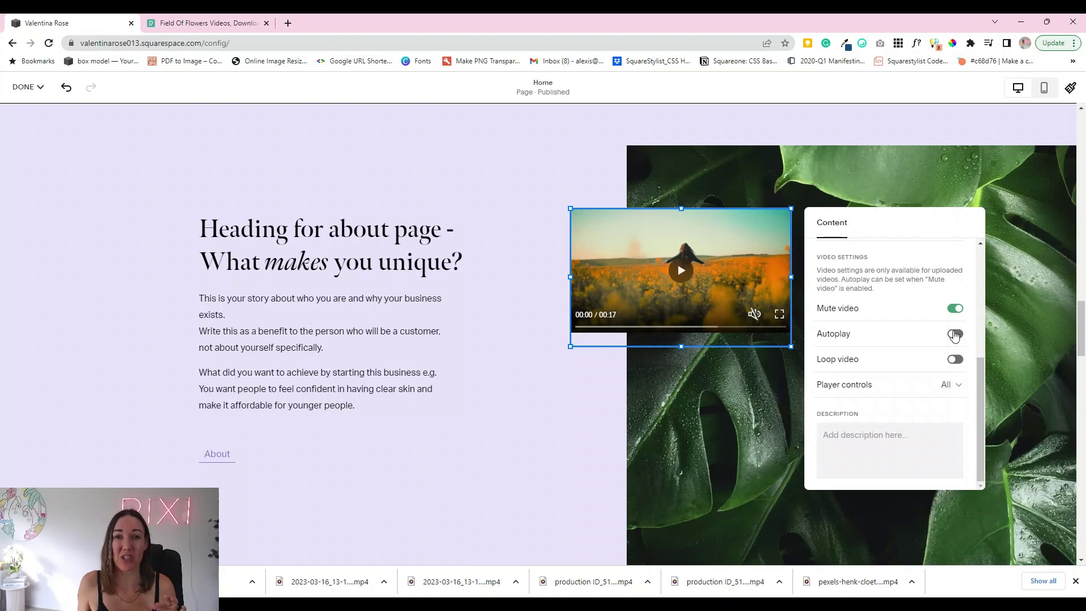
{"action": "left_click", "coordinate": [955, 334]}
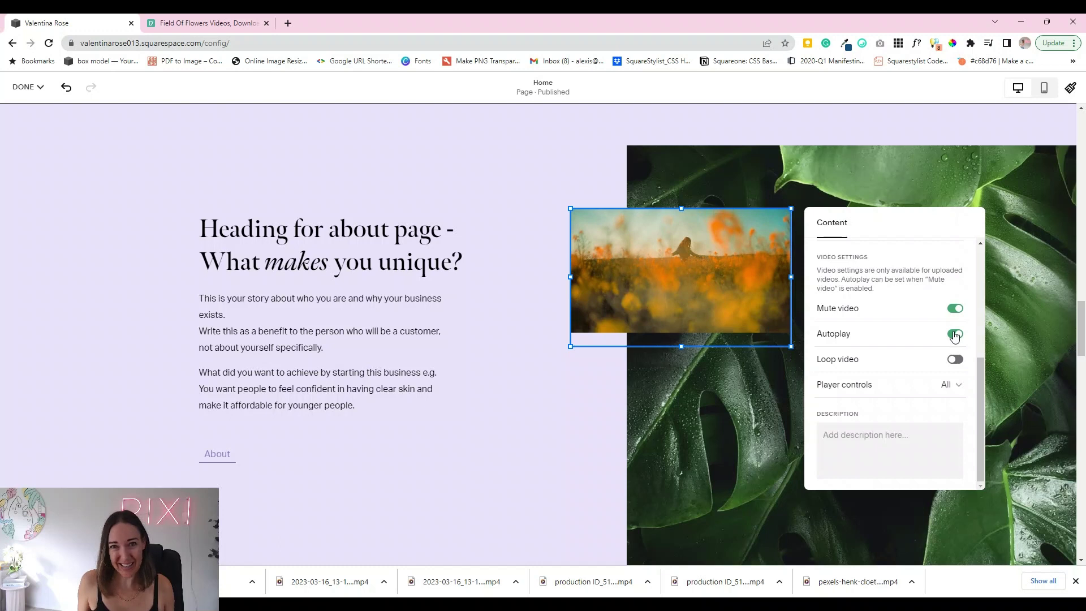
{"action": "left_click", "coordinate": [954, 362]}
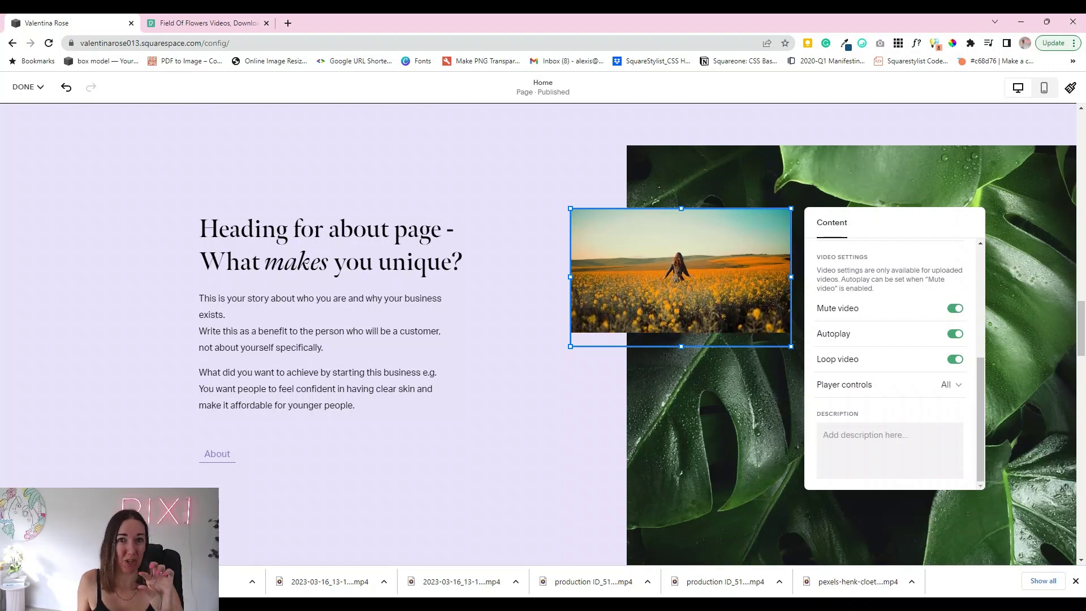
{"action": "left_click", "coordinate": [960, 385]}
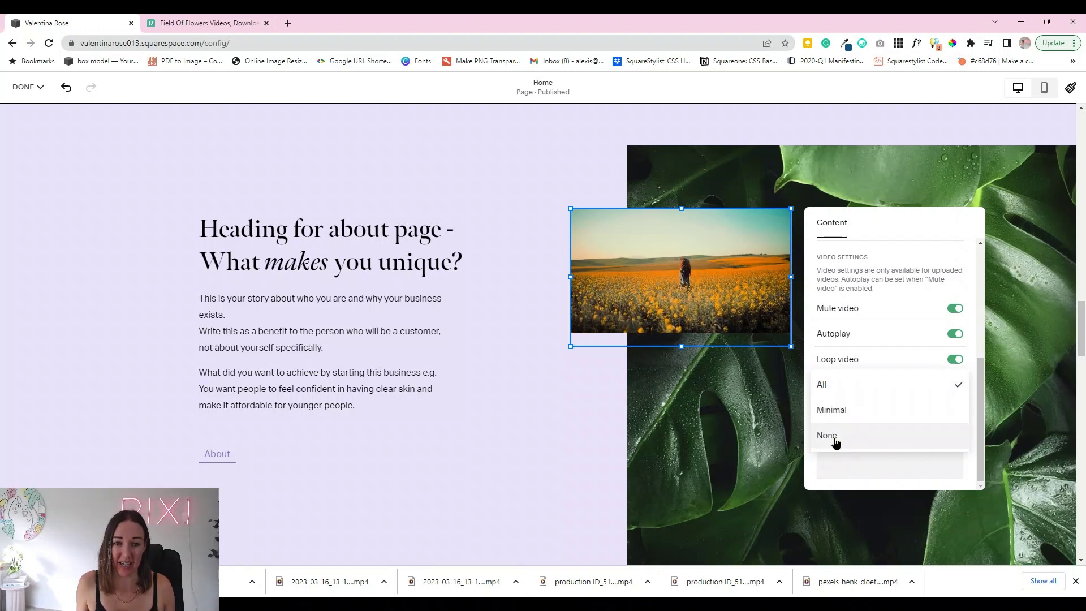
{"action": "left_click", "coordinate": [836, 442]}
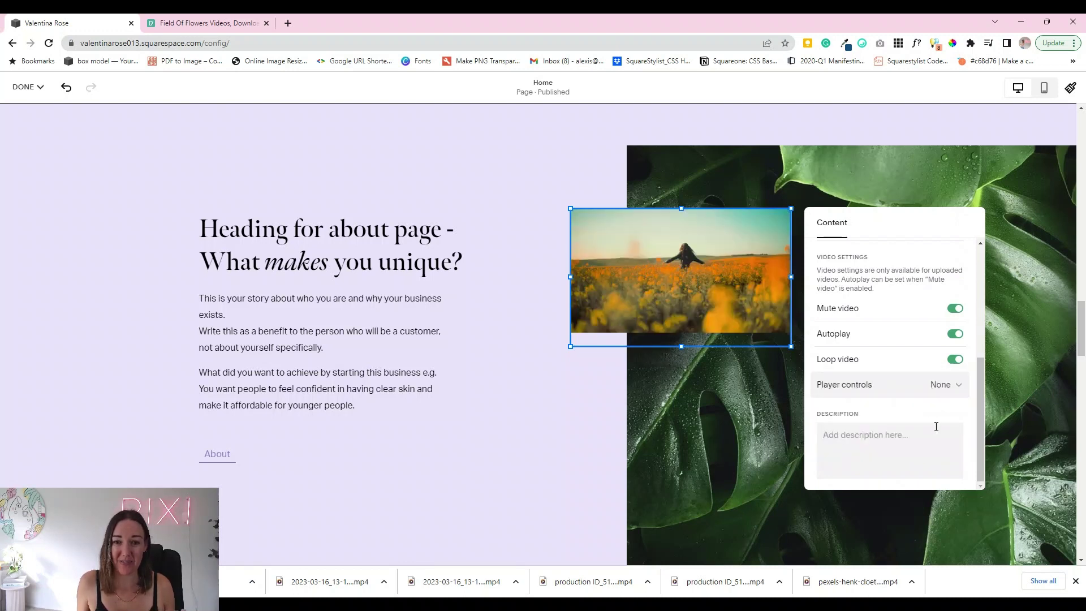
{"action": "scroll", "coordinate": [939, 426], "scroll_direction": "up", "scroll_amount": 2}
{"action": "scroll", "coordinate": [894, 391], "scroll_direction": "up", "scroll_amount": 2}
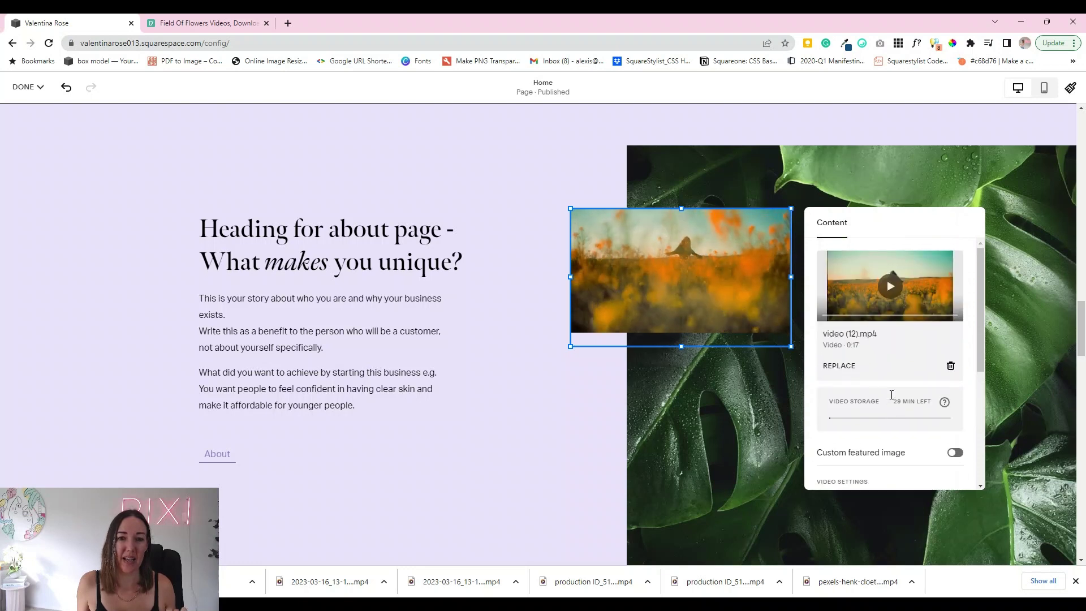
Step: Enlarge the flower video block and move it left and down over the leaf image
{"action": "left_click", "coordinate": [547, 411]}
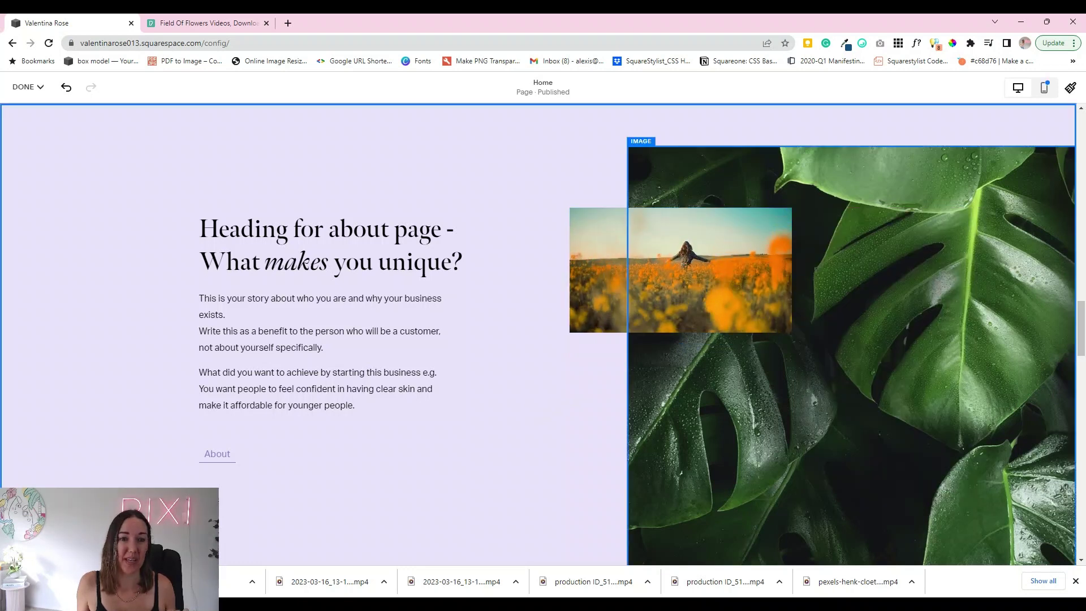
{"action": "left_click", "coordinate": [788, 341]}
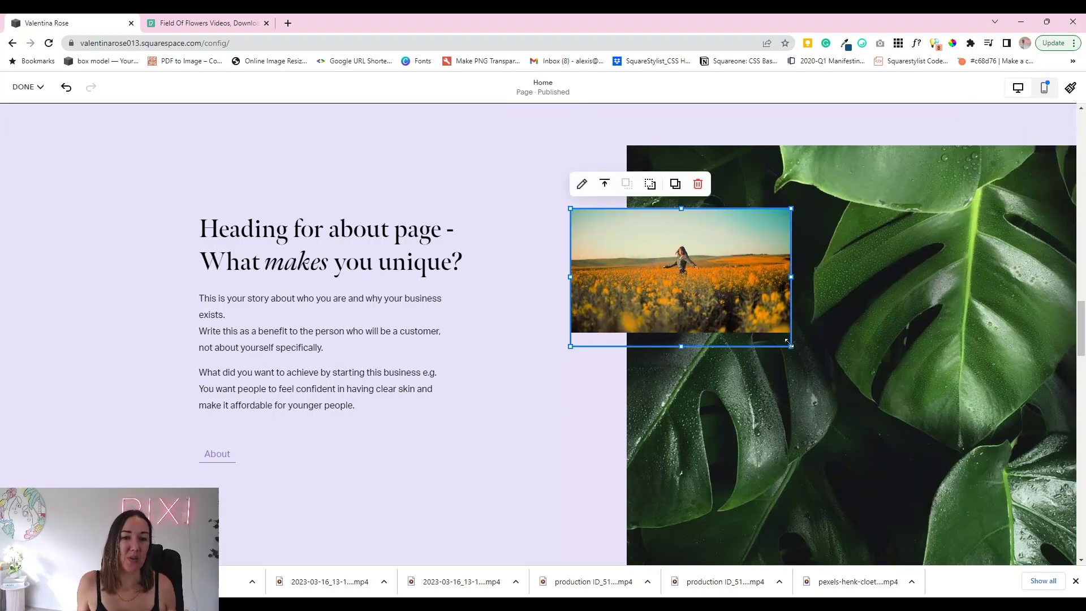
{"action": "left_click_drag", "start_coordinate": [799, 364], "coordinate": [822, 448]}
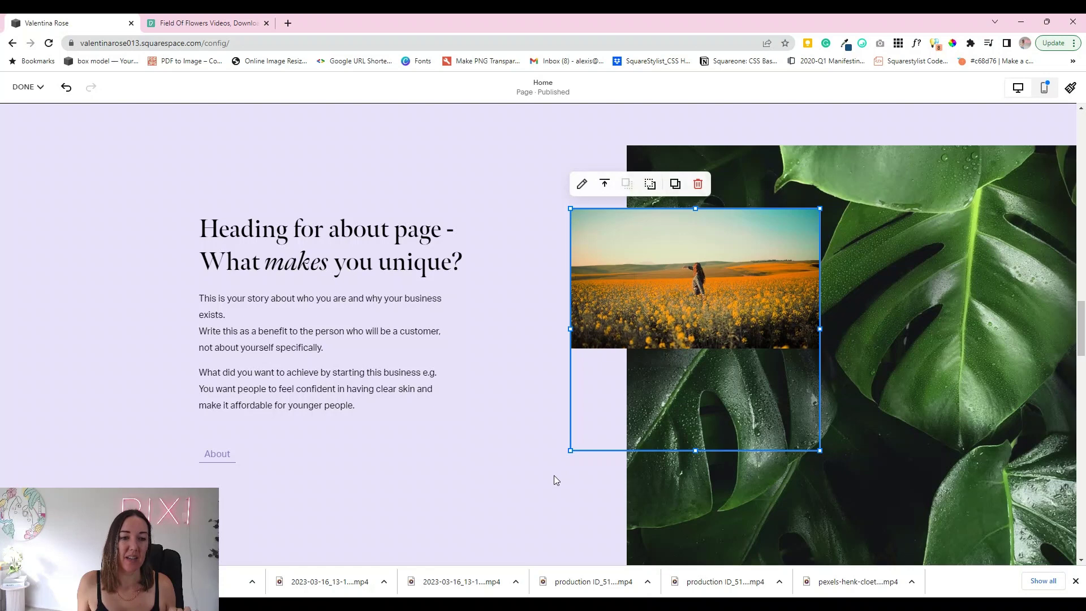
{"action": "left_click_drag", "start_coordinate": [645, 396], "coordinate": [626, 373]}
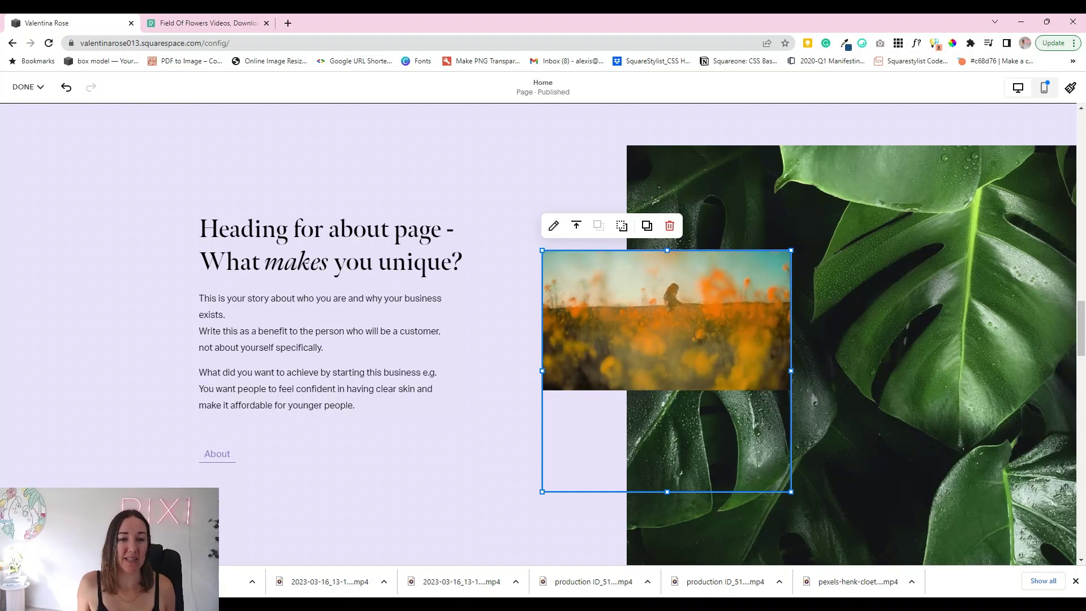
{"action": "left_click", "coordinate": [502, 497]}
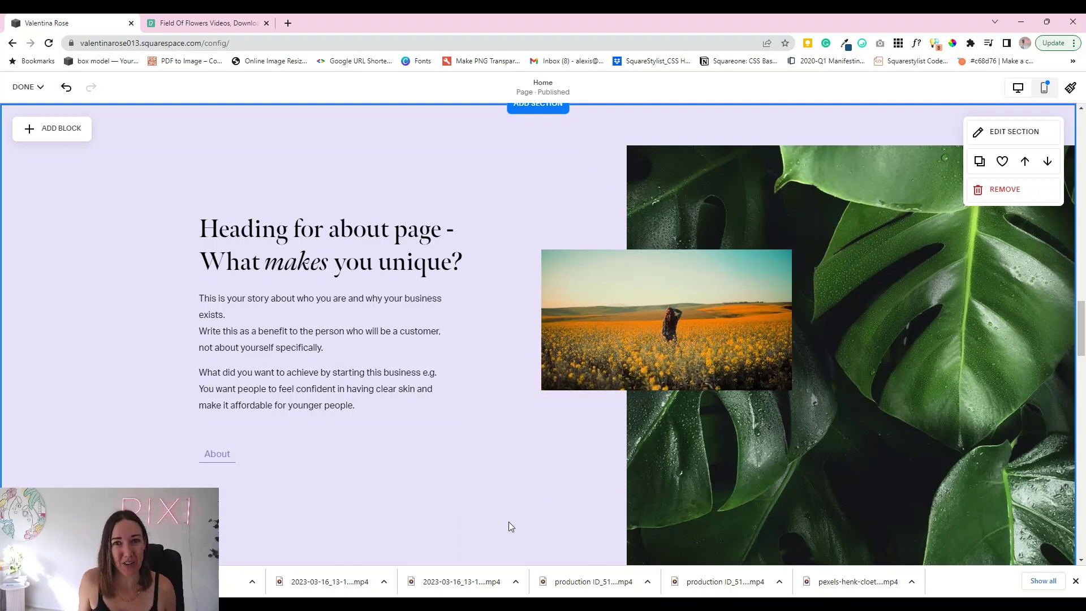
Step: Save the about-section edits and expand the site preview to full width
{"action": "scroll", "coordinate": [528, 523], "scroll_direction": "up", "scroll_amount": 7}
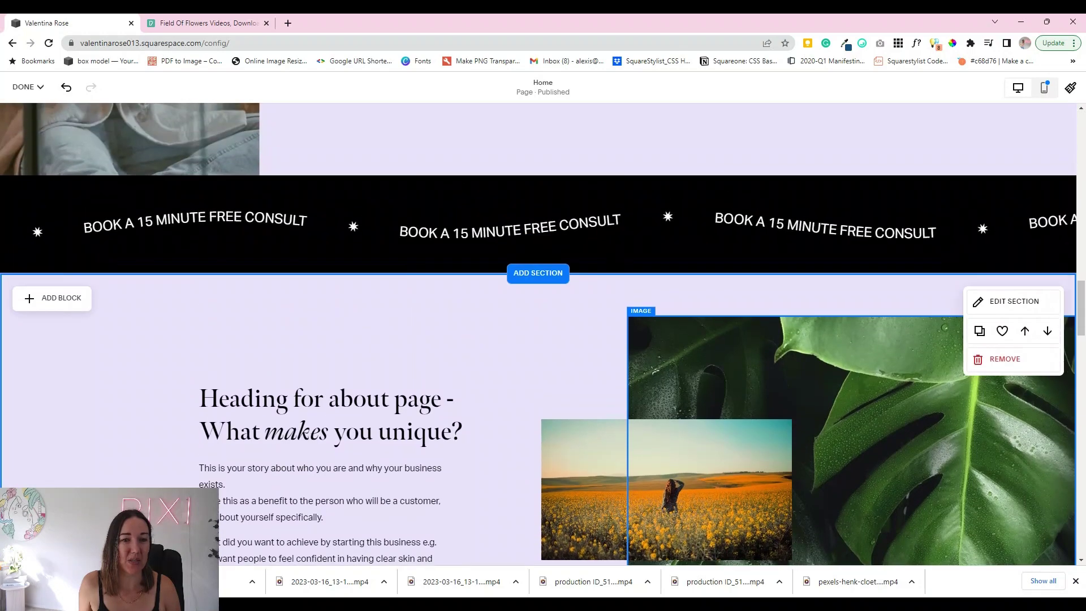
{"action": "scroll", "coordinate": [853, 470], "scroll_direction": "up", "scroll_amount": 1}
{"action": "scroll", "coordinate": [498, 281], "scroll_direction": "down", "scroll_amount": 4}
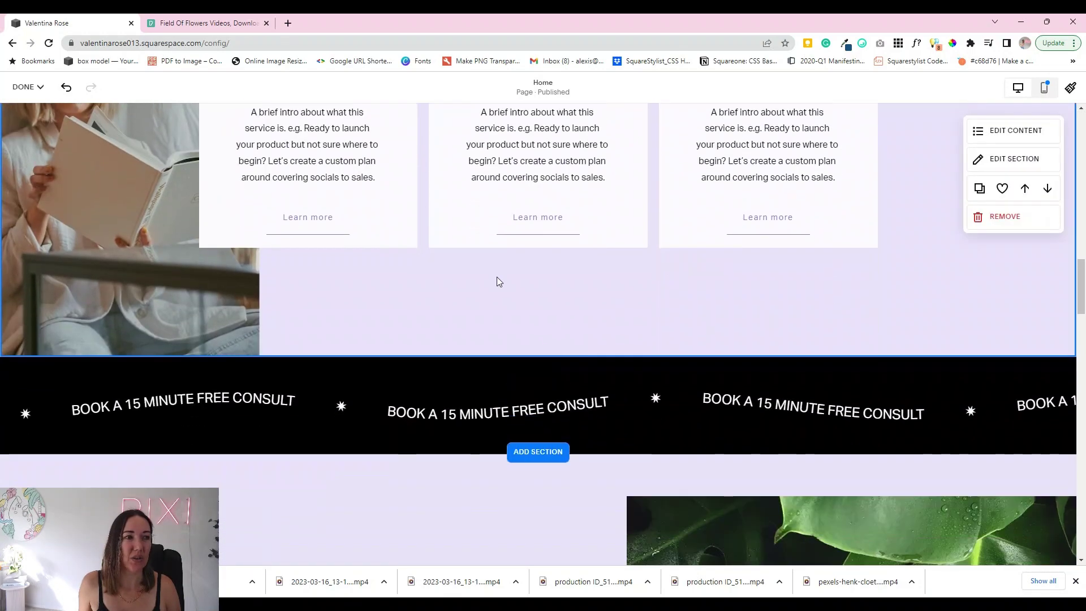
{"action": "left_click", "coordinate": [24, 87]}
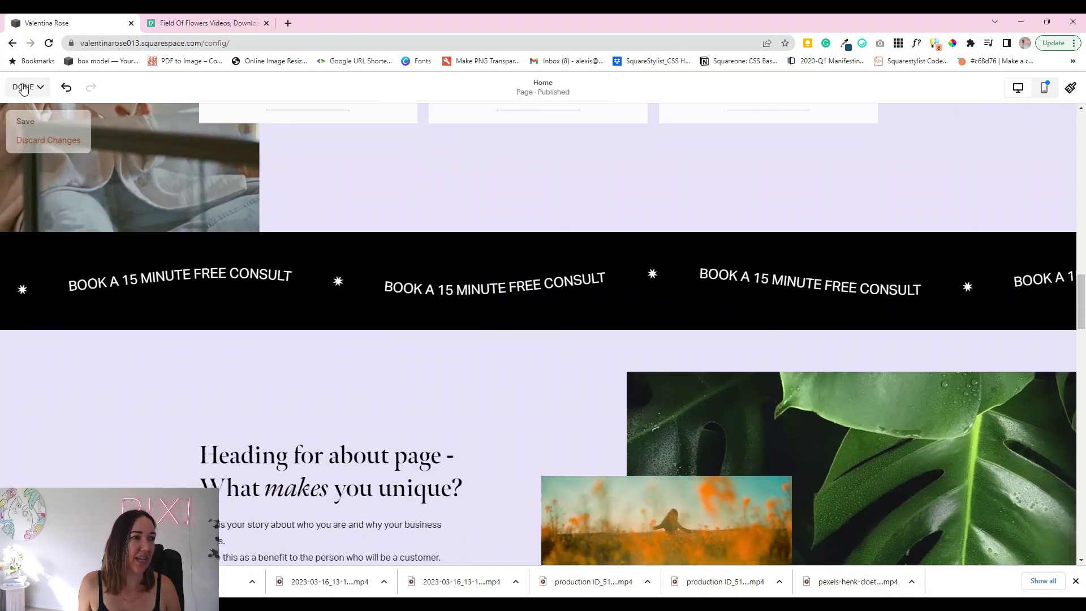
{"action": "left_click", "coordinate": [26, 116]}
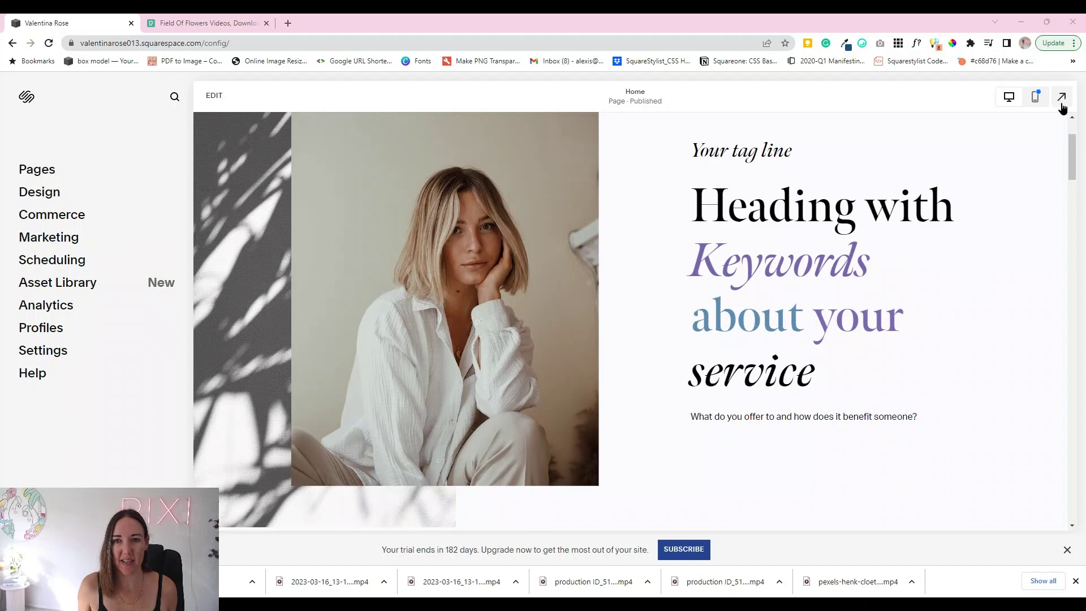
{"action": "left_click", "coordinate": [1062, 97]}
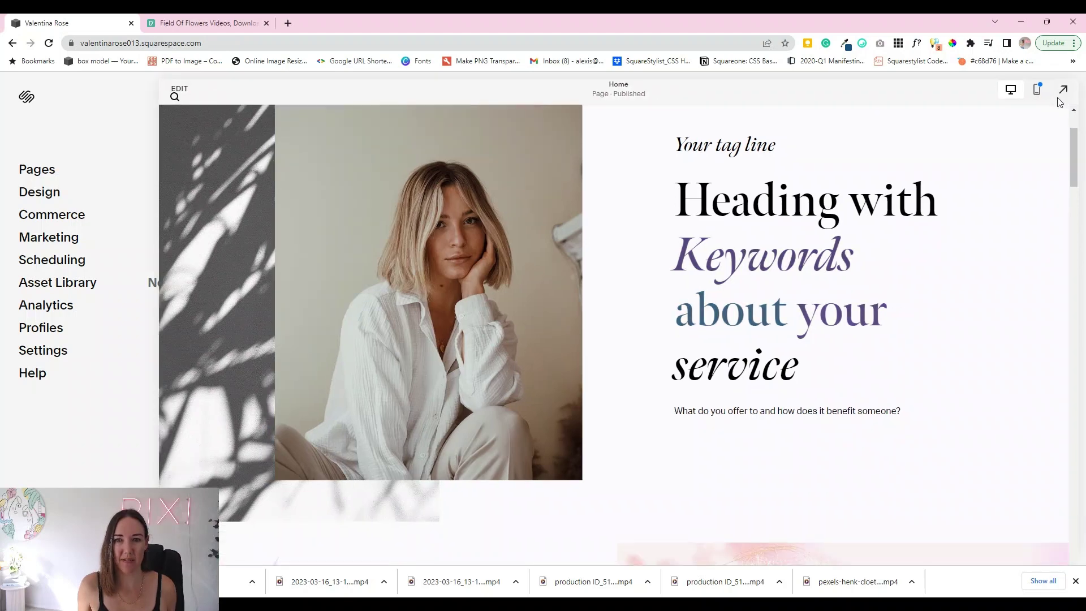
Step: Scroll the full-width preview to check the flower video in the about section
{"action": "scroll", "coordinate": [849, 271], "scroll_direction": "down", "scroll_amount": 15}
{"action": "scroll", "coordinate": [849, 281], "scroll_direction": "down", "scroll_amount": 12}
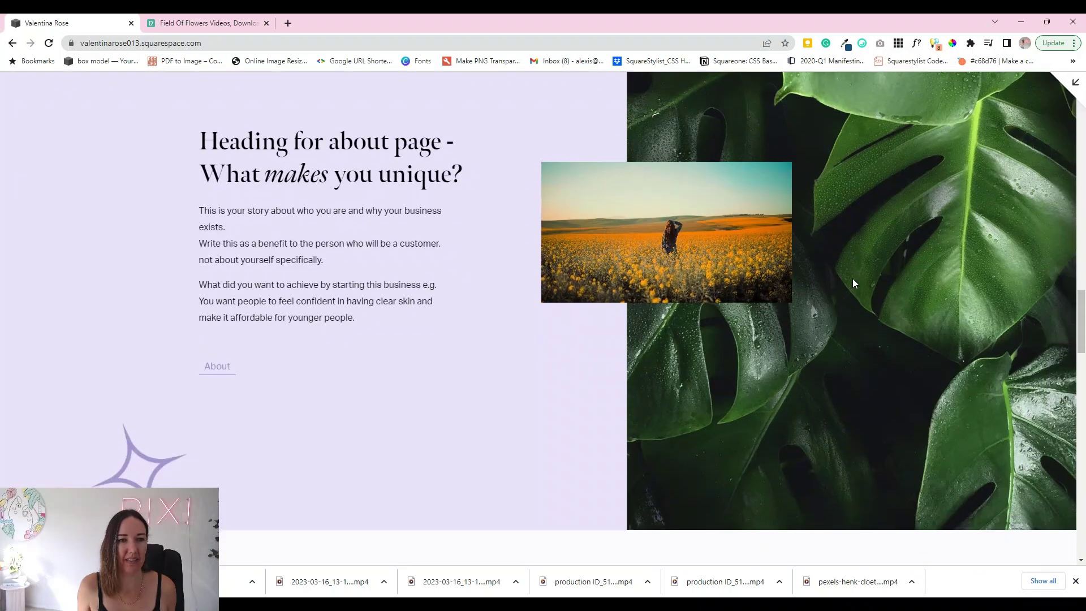
{"action": "scroll", "coordinate": [853, 283], "scroll_direction": "down", "scroll_amount": 1}
{"action": "scroll", "coordinate": [853, 282], "scroll_direction": "up", "scroll_amount": 3}
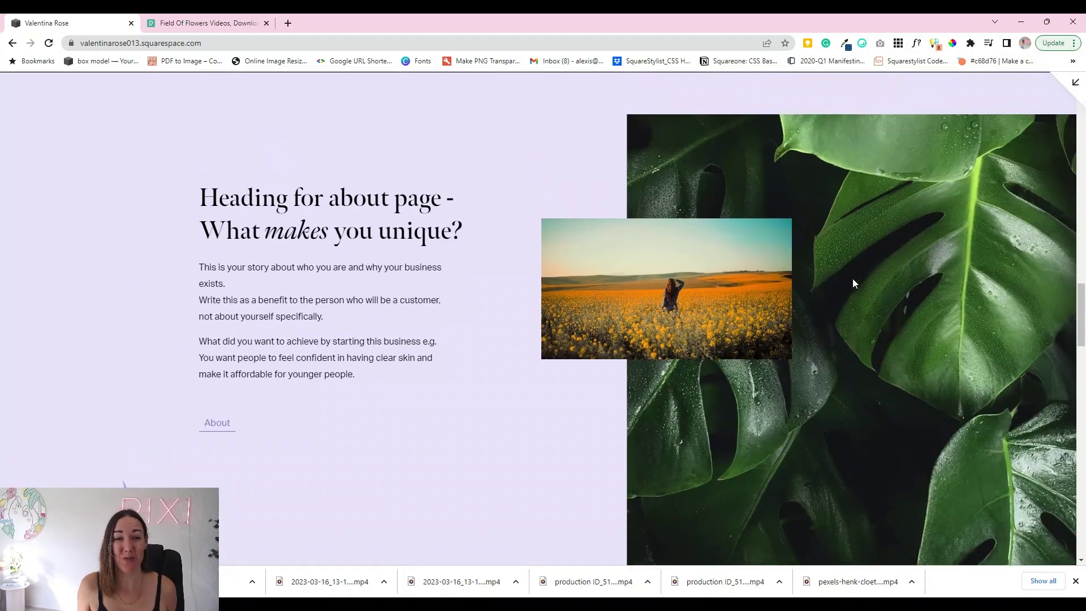
{"action": "scroll", "coordinate": [1013, 240], "scroll_direction": "up", "scroll_amount": 10}
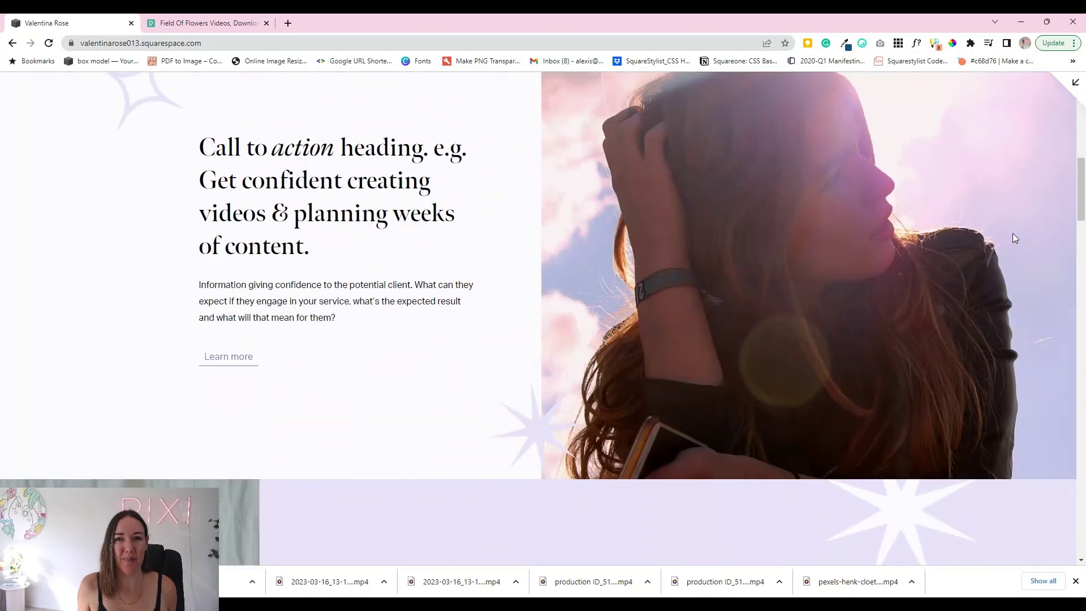
{"action": "scroll", "coordinate": [1013, 237], "scroll_direction": "up", "scroll_amount": 10}
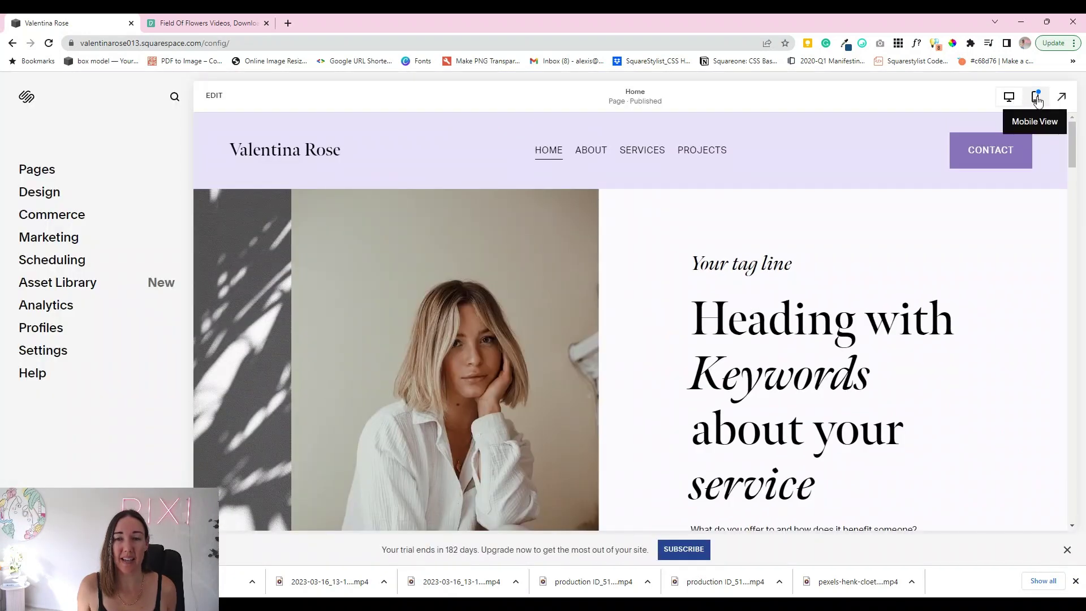
Step: Switch to Mobile View and scroll to the video below the leaf image
{"action": "left_click", "coordinate": [1038, 99]}
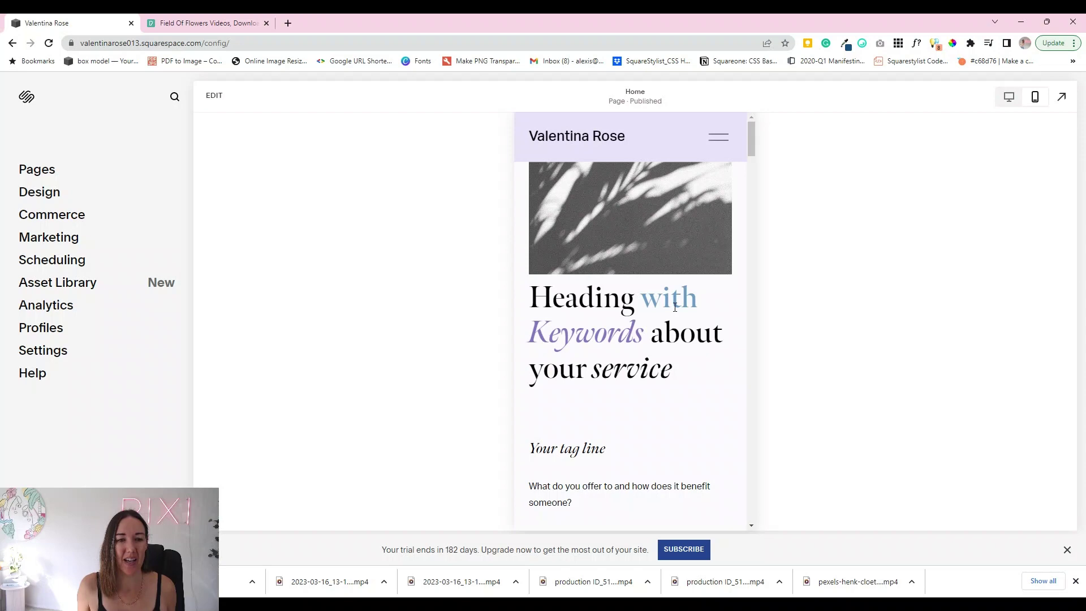
{"action": "scroll", "coordinate": [679, 306], "scroll_direction": "down", "scroll_amount": 5}
{"action": "scroll", "coordinate": [682, 308], "scroll_direction": "down", "scroll_amount": 15}
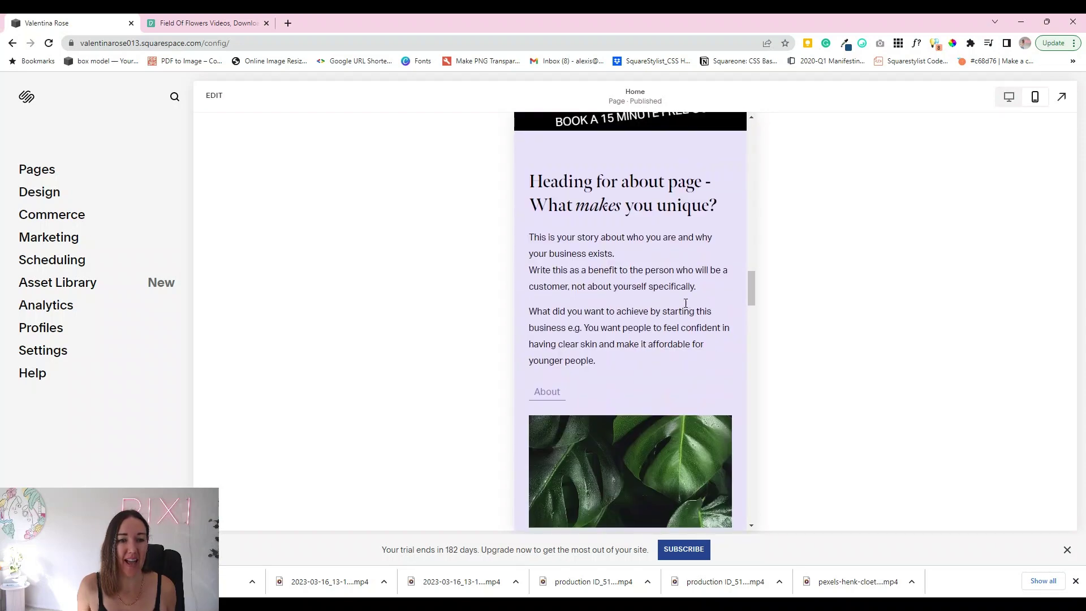
{"action": "scroll", "coordinate": [687, 308], "scroll_direction": "down", "scroll_amount": 2}
{"action": "scroll", "coordinate": [681, 334], "scroll_direction": "up", "scroll_amount": 2}
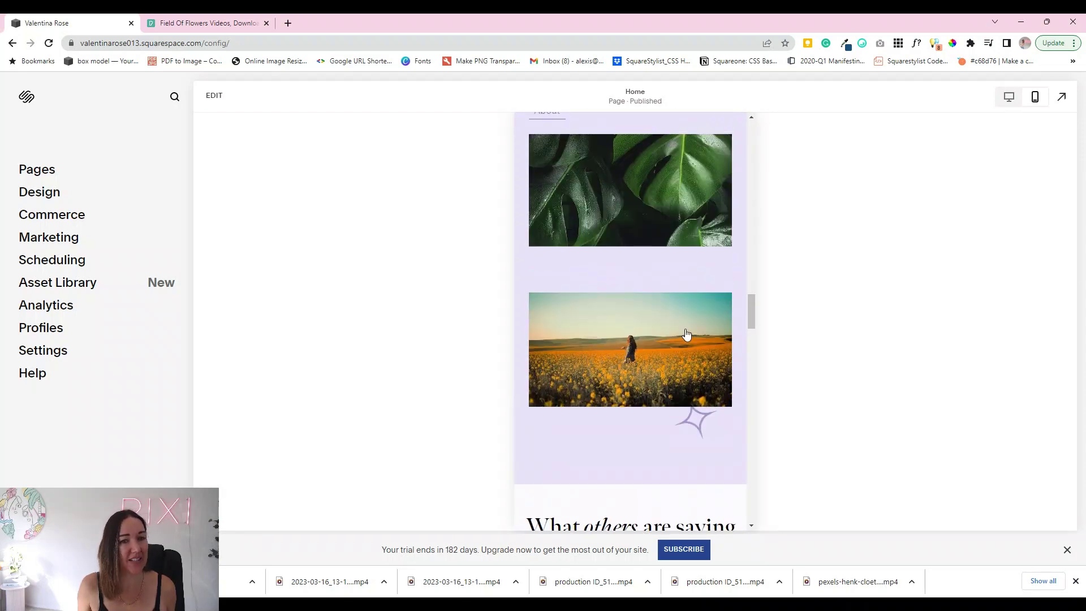
Step: On mobile, drag the video up over the leaf, raise the sparkle, and pull the section bottom up
{"action": "left_click", "coordinate": [214, 95]}
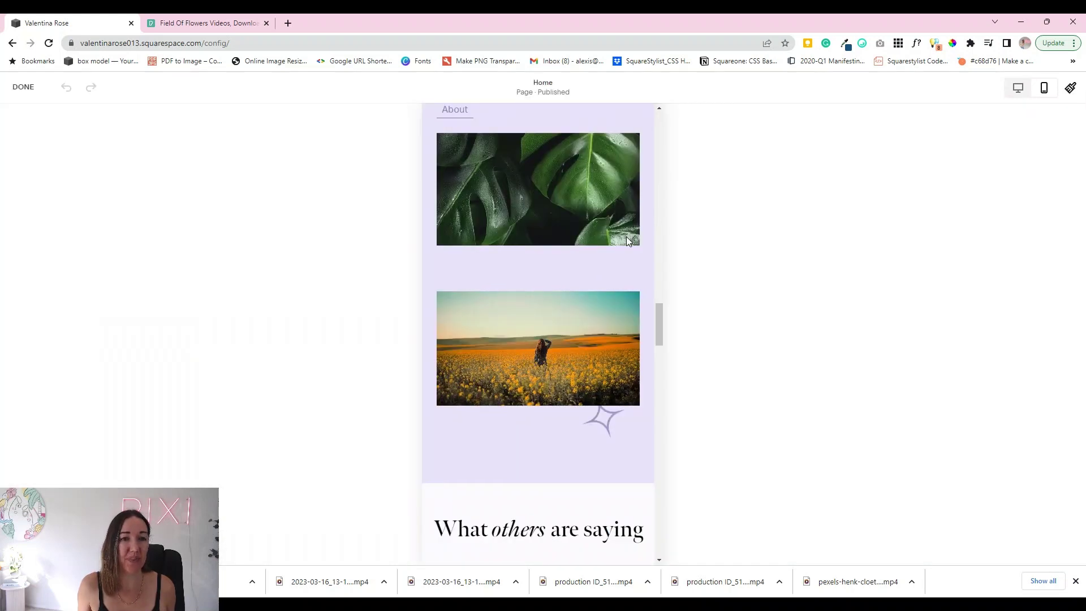
{"action": "left_click", "coordinate": [545, 215]}
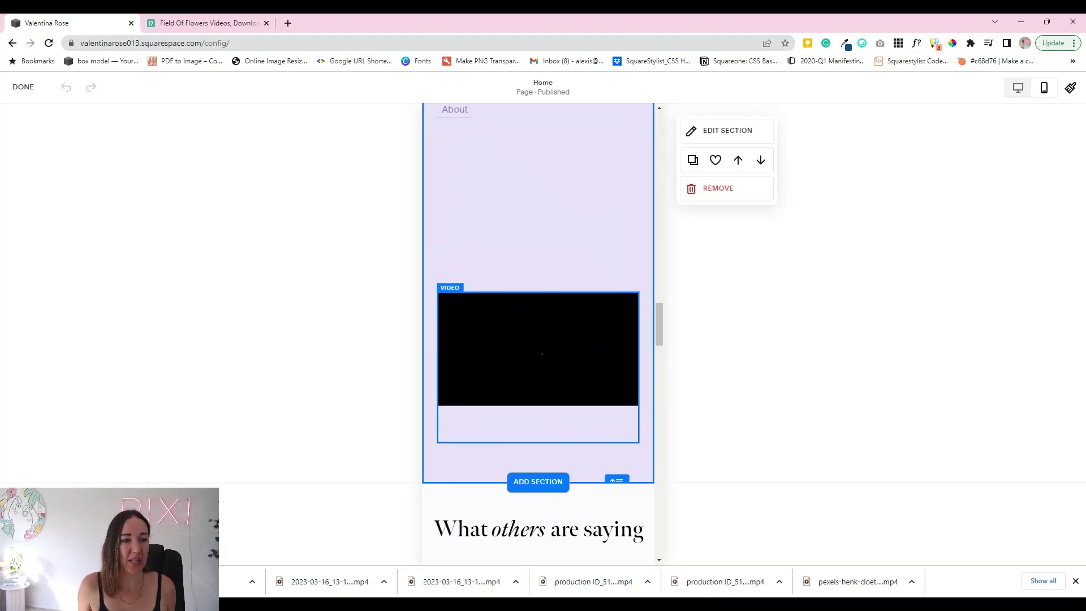
{"action": "mouse_move", "coordinate": [534, 256]}
{"action": "left_mouse_down"}
{"action": "mouse_move", "coordinate": [533, 213]}
{"action": "mouse_move", "coordinate": [535, 266]}
{"action": "left_mouse_up"}
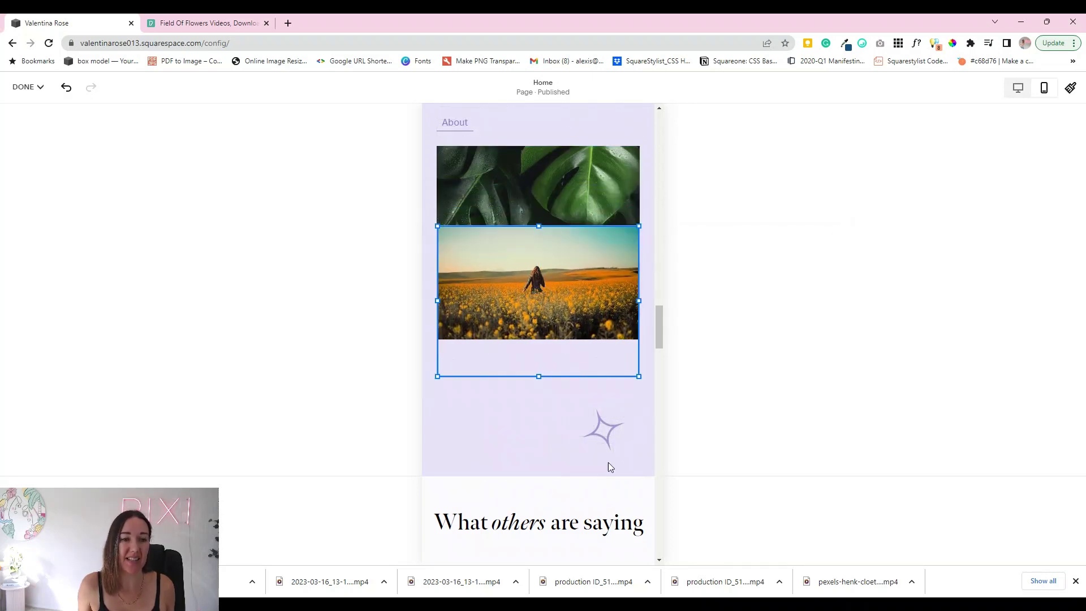
{"action": "left_click_drag", "start_coordinate": [606, 430], "coordinate": [611, 373]}
{"action": "left_click_drag", "start_coordinate": [610, 473], "coordinate": [611, 416]}
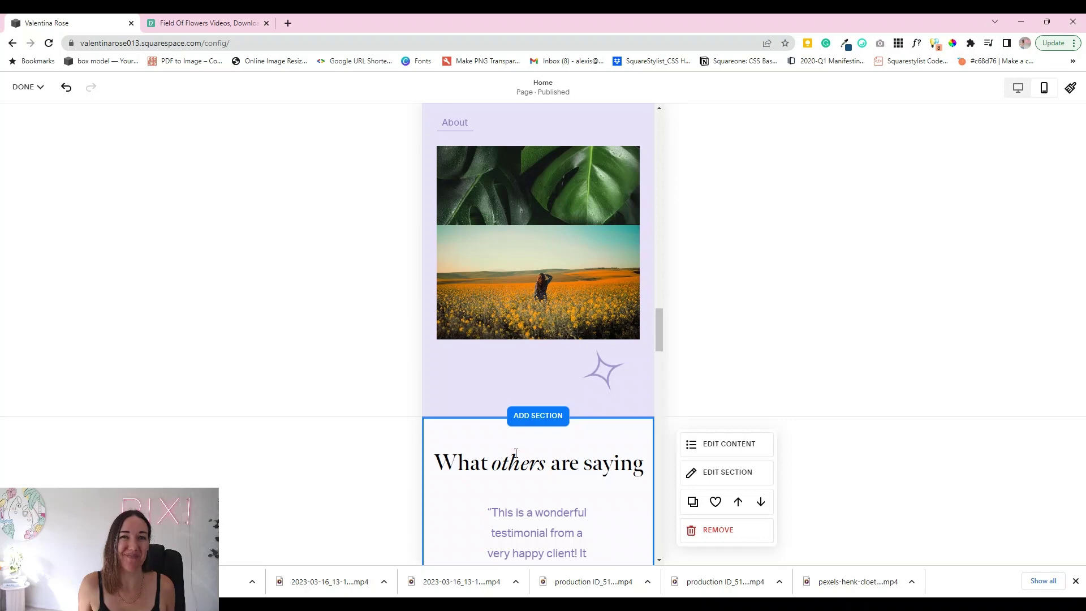
{"action": "left_click", "coordinate": [27, 87]}
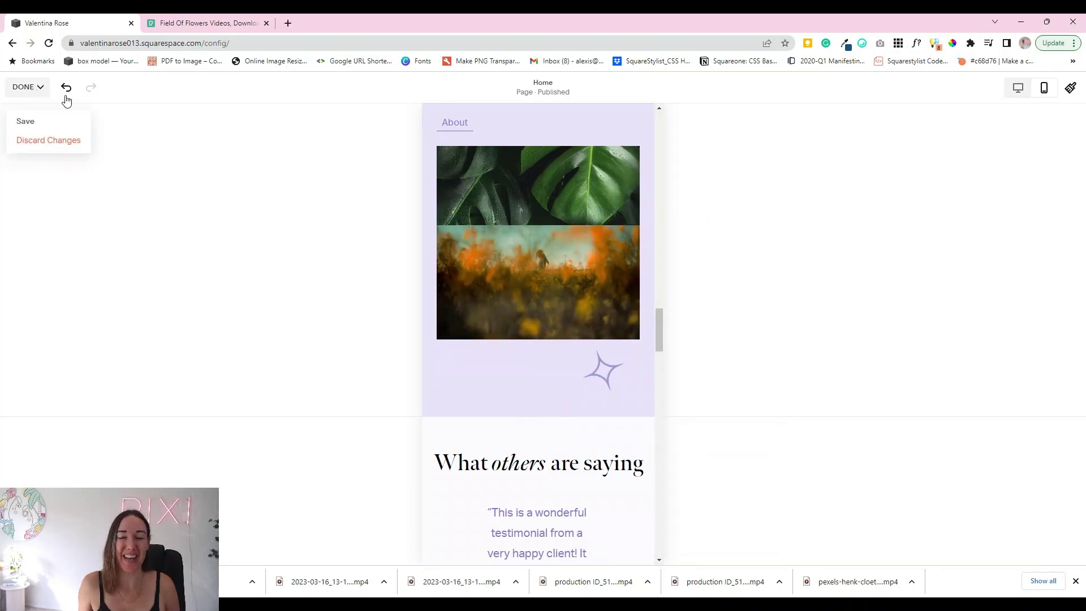